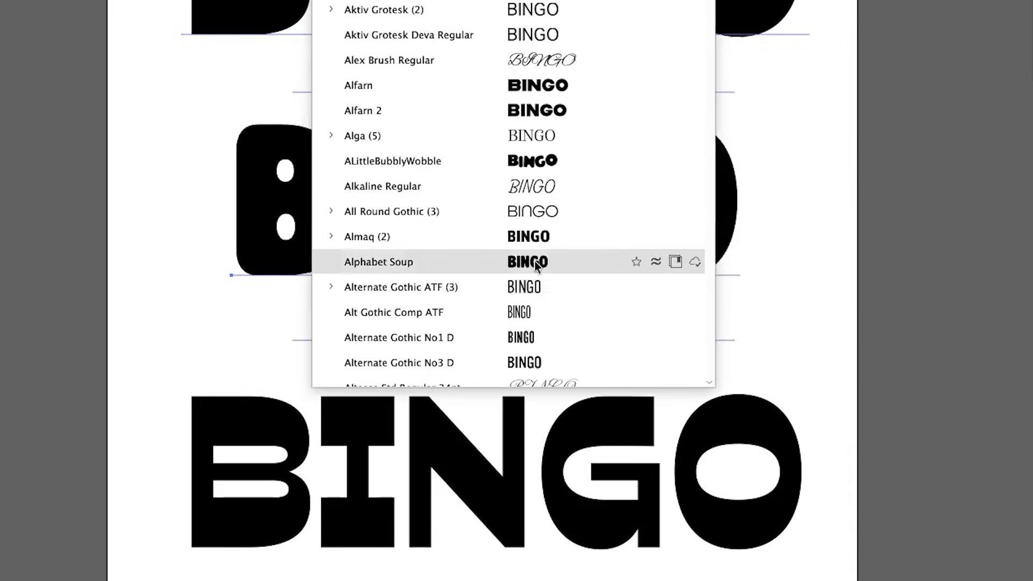
Set the middle BINGO word in the Alphabet Soup font
{"action": "left_click", "coordinate": [499, 260]}
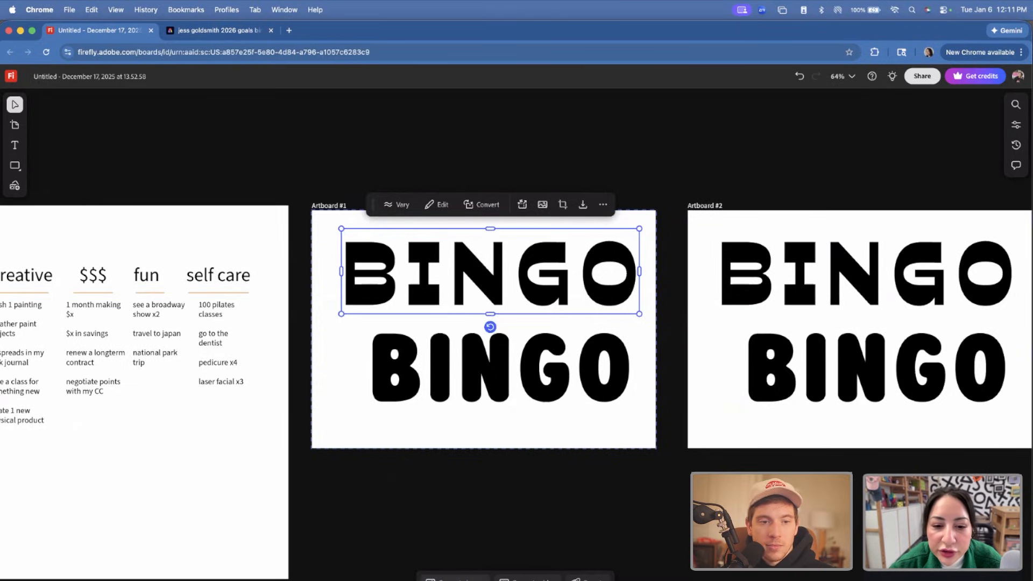
In Firefly Boards, start an image generation with Gemini 2.5 (w/ Nano Banana), picking the upper BINGO lettering on Artboard #1 as the reference image
{"action": "left_click", "coordinate": [457, 580]}
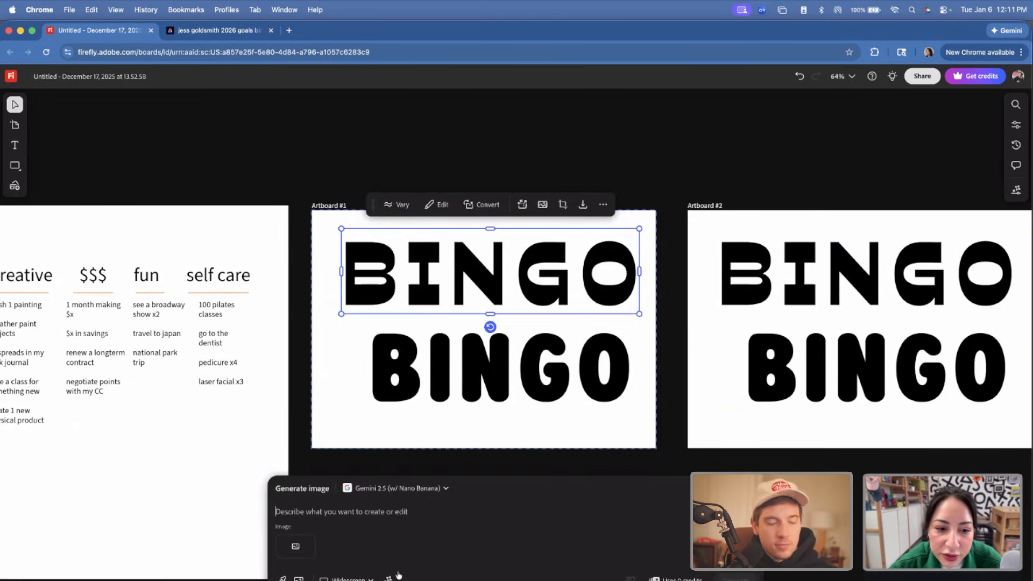
{"action": "left_click", "coordinate": [281, 578]}
{"action": "left_click", "coordinate": [432, 280]}
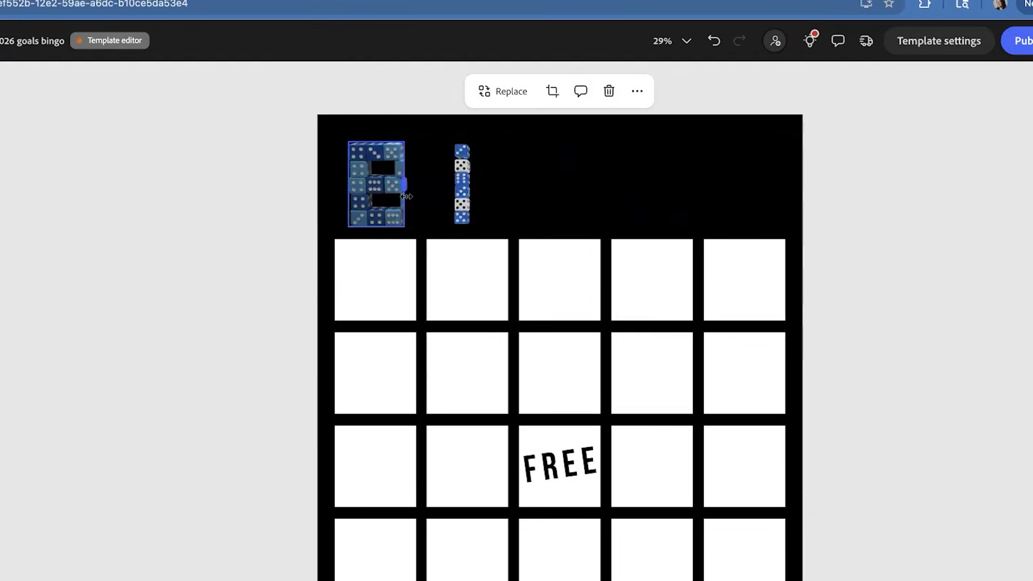
In Adobe Express, position the dice letters I and N after the B in the header above the bingo grid
{"action": "mouse_move", "coordinate": [468, 188]}
{"action": "left_mouse_down"}
{"action": "mouse_move", "coordinate": [547, 286]}
{"action": "mouse_move", "coordinate": [469, 182]}
{"action": "left_mouse_up"}
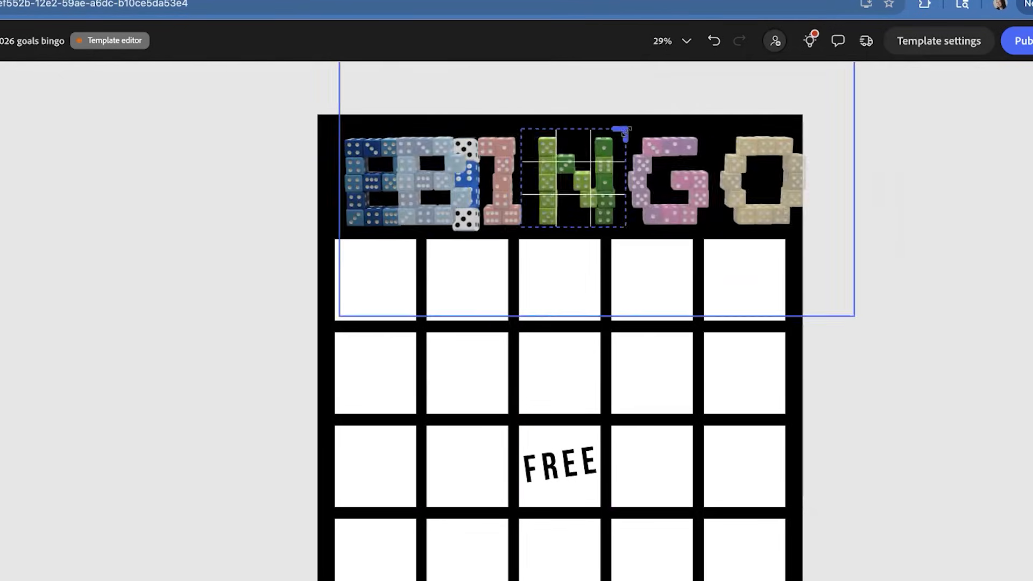
{"action": "left_click", "coordinate": [575, 193]}
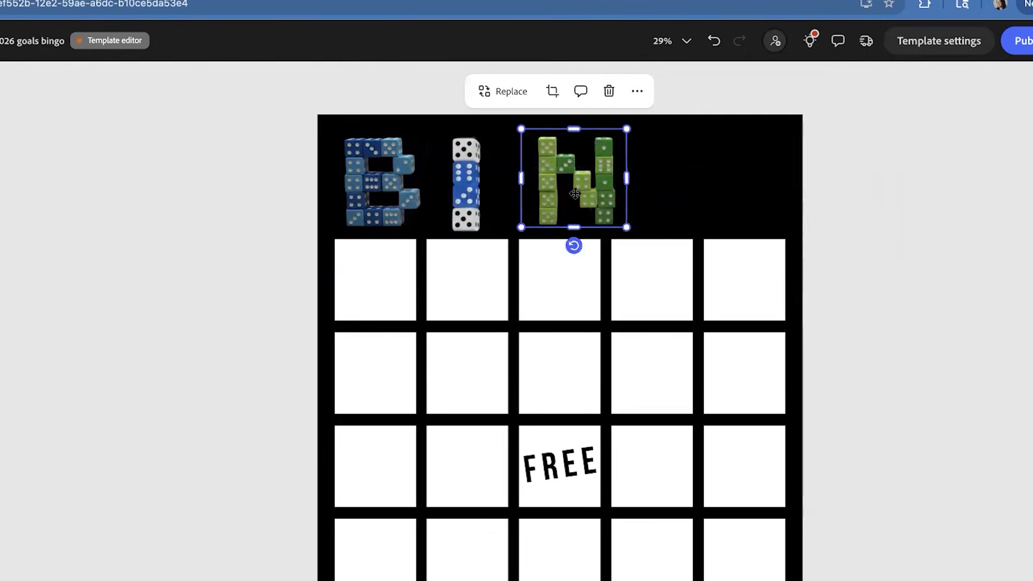
{"action": "left_click_drag", "start_coordinate": [576, 194], "coordinate": [559, 194]}
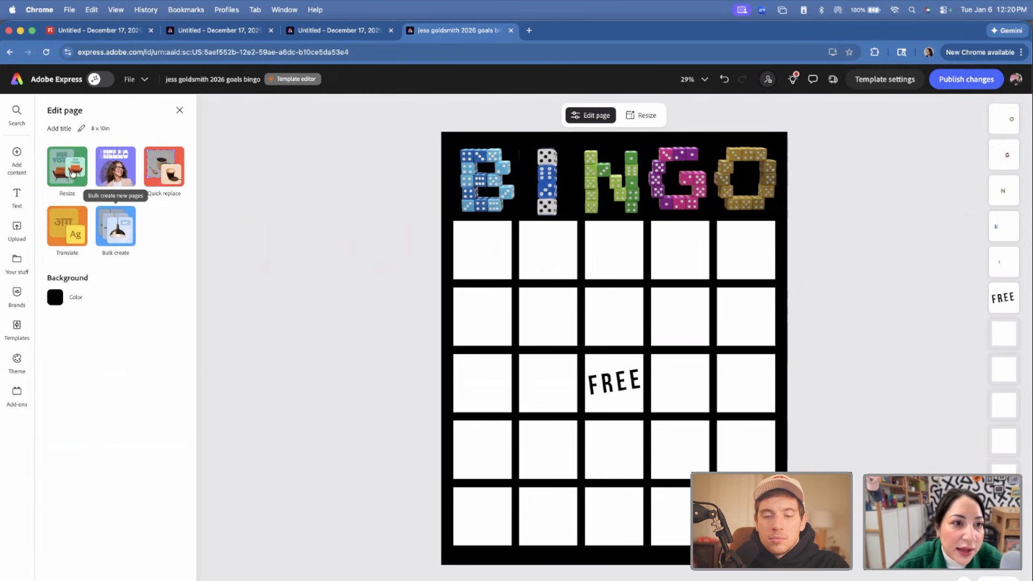
Resize the bingo card page to a square 10 x 10 in format and choose the second suggested layout
{"action": "left_click", "coordinate": [72, 173]}
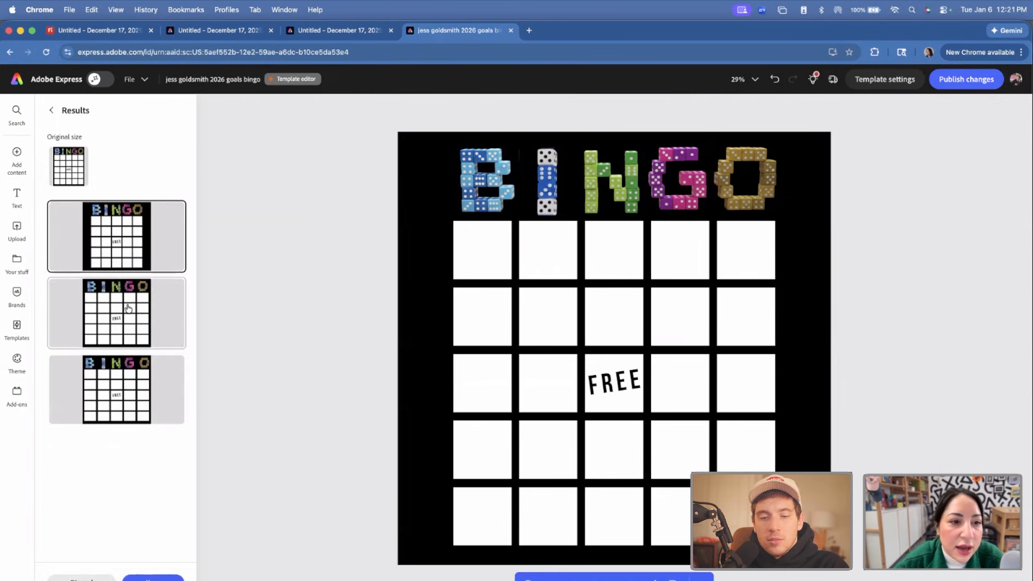
{"action": "left_click", "coordinate": [128, 308]}
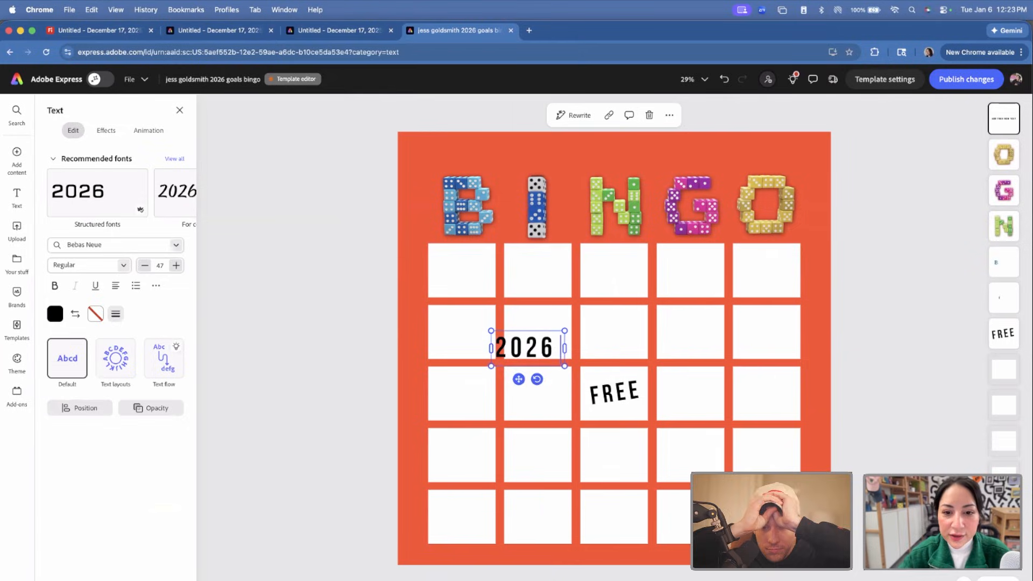
Place the 2026 GOALS title centred above the BINGO letters and move the grid of squares slightly down
{"action": "left_click_drag", "start_coordinate": [607, 353], "coordinate": [653, 161]}
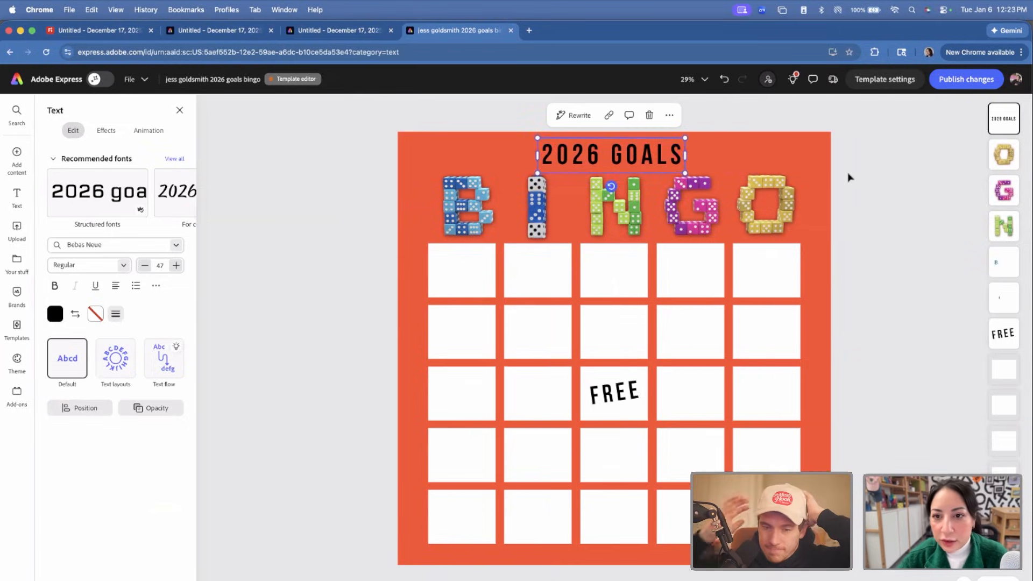
{"action": "left_click_drag", "start_coordinate": [850, 221], "coordinate": [370, 202]}
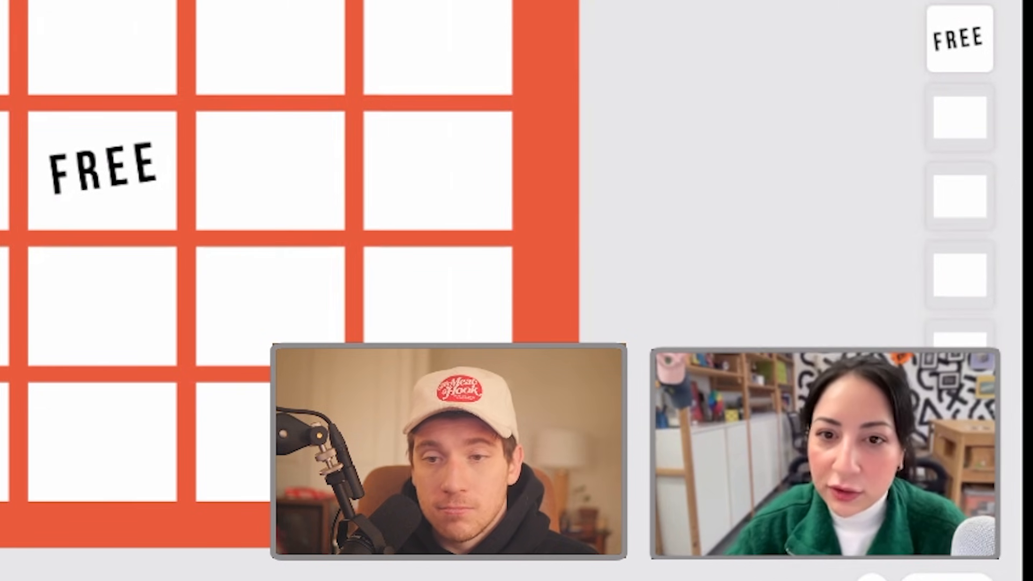
{"action": "left_click_drag", "start_coordinate": [654, 567], "coordinate": [0, 0]}
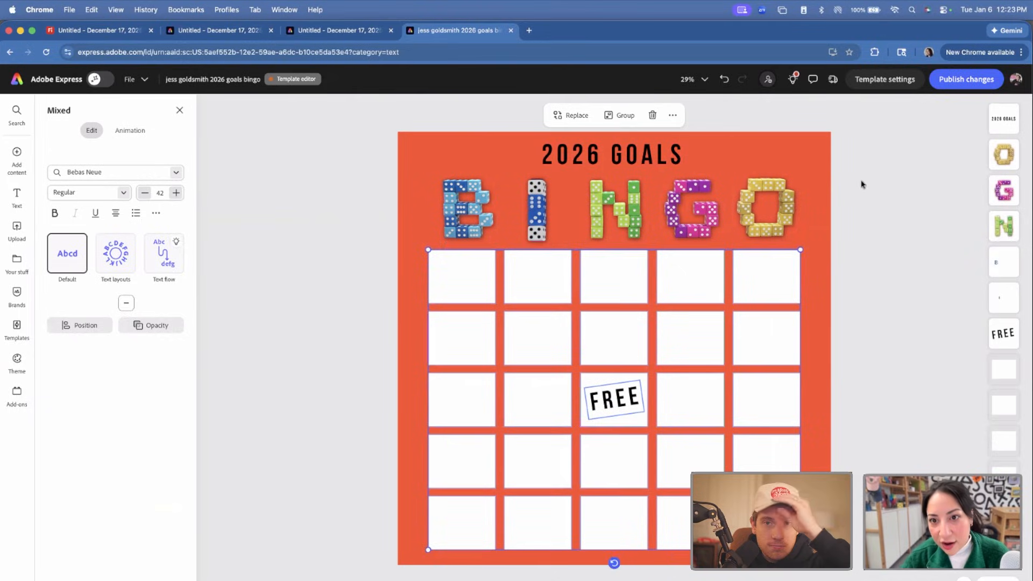
{"action": "left_click", "coordinate": [859, 182]}
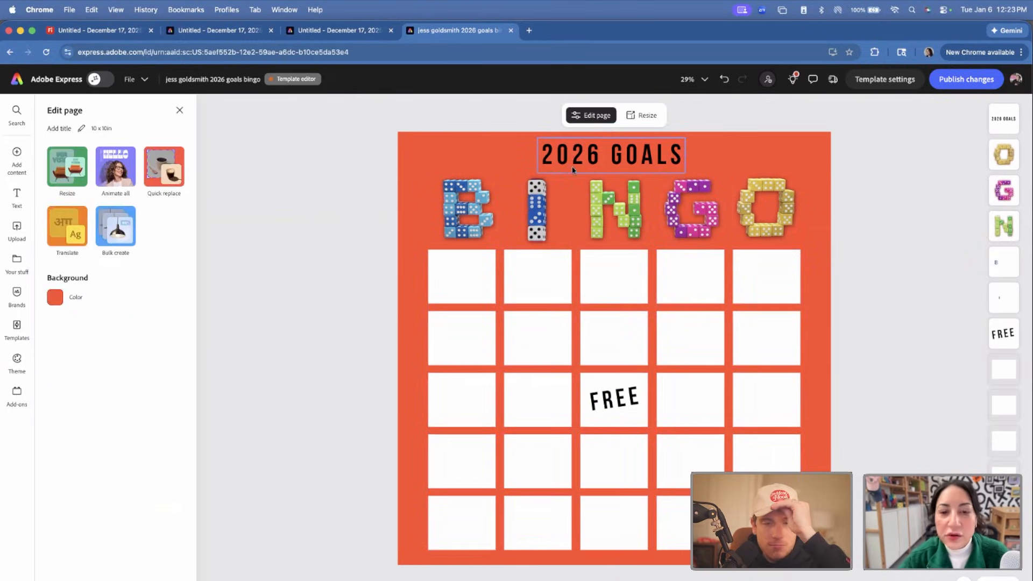
Change the font of the 2026 GOALS title to Roc Grotesk Black
{"action": "left_click", "coordinate": [573, 170]}
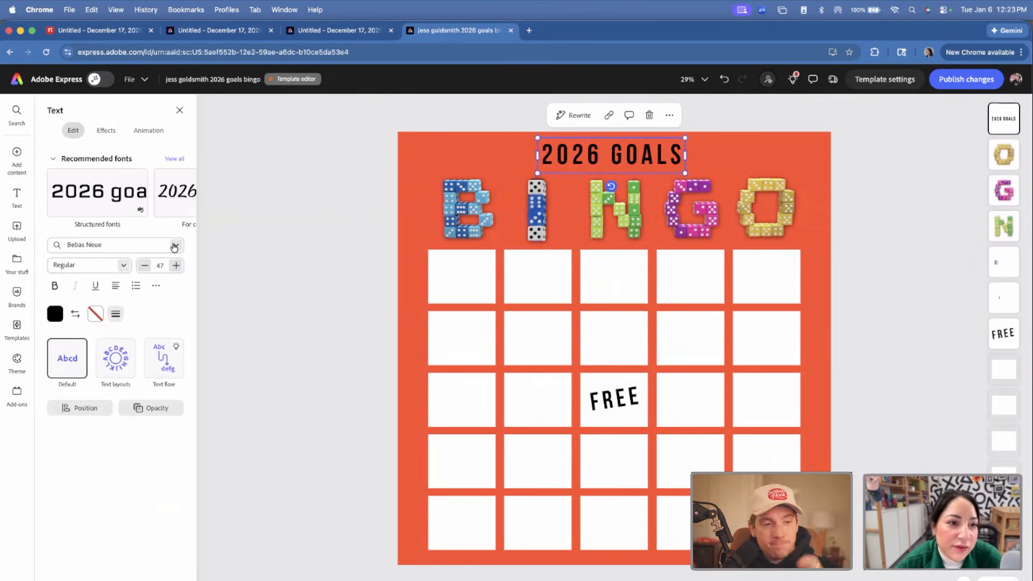
{"action": "left_click", "coordinate": [174, 247]}
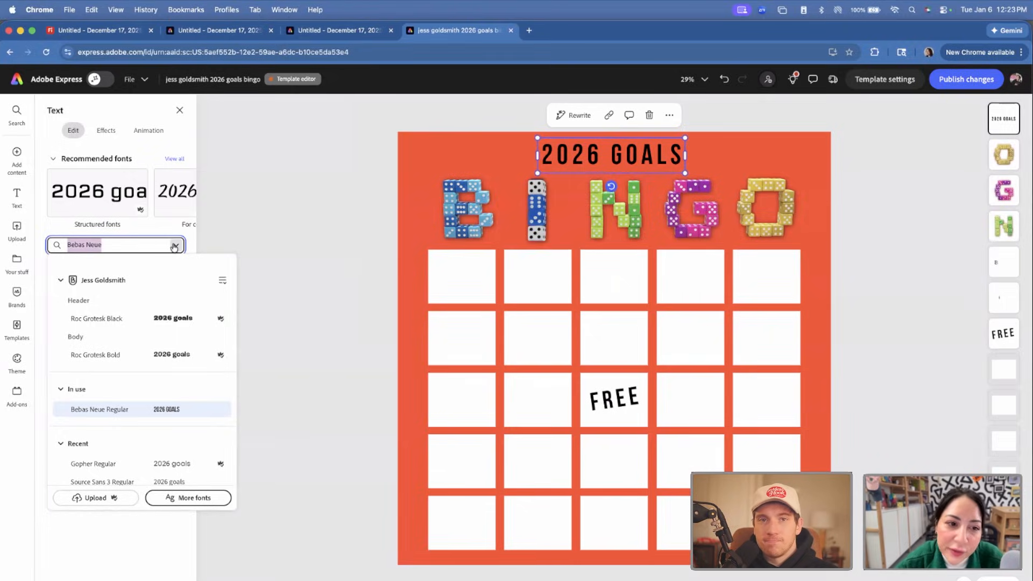
{"action": "left_click", "coordinate": [172, 317]}
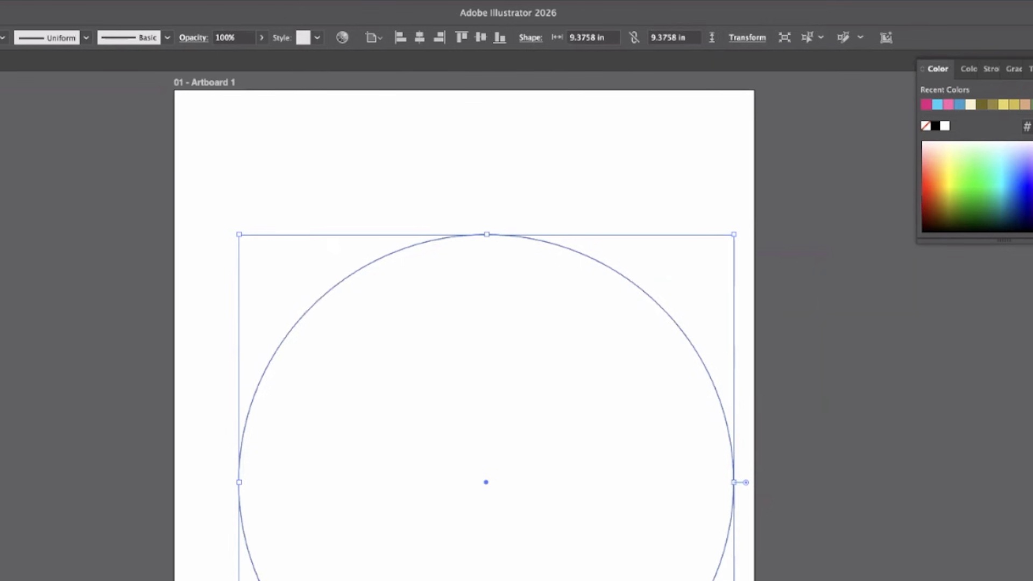
In Illustrator, duplicate the large circle and scale the copy to about 8.26 in, centred inside the original
{"action": "left_click_drag", "start_coordinate": [554, 366], "coordinate": [550, 394]}
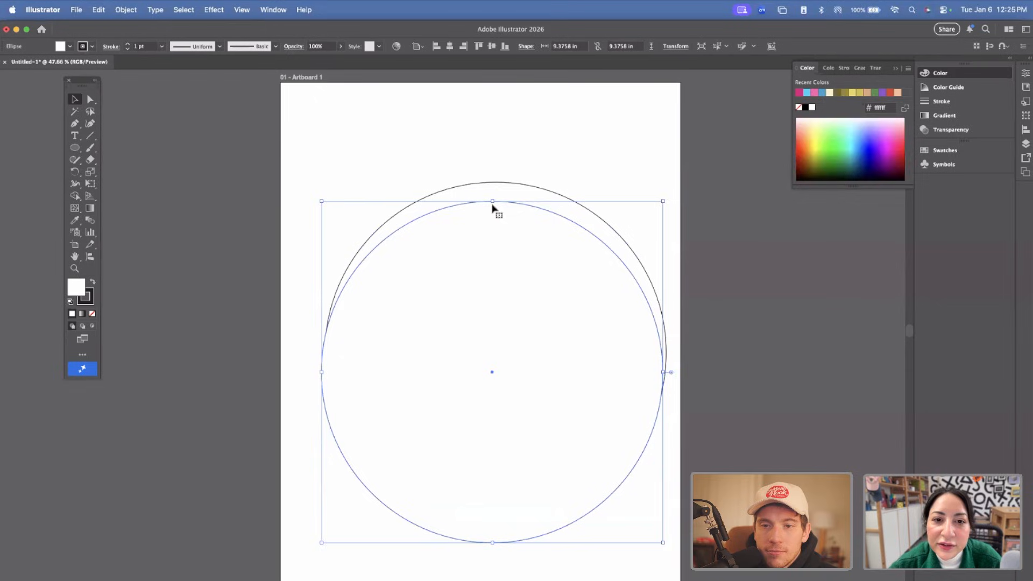
{"action": "left_click_drag", "start_coordinate": [494, 214], "coordinate": [510, 201]}
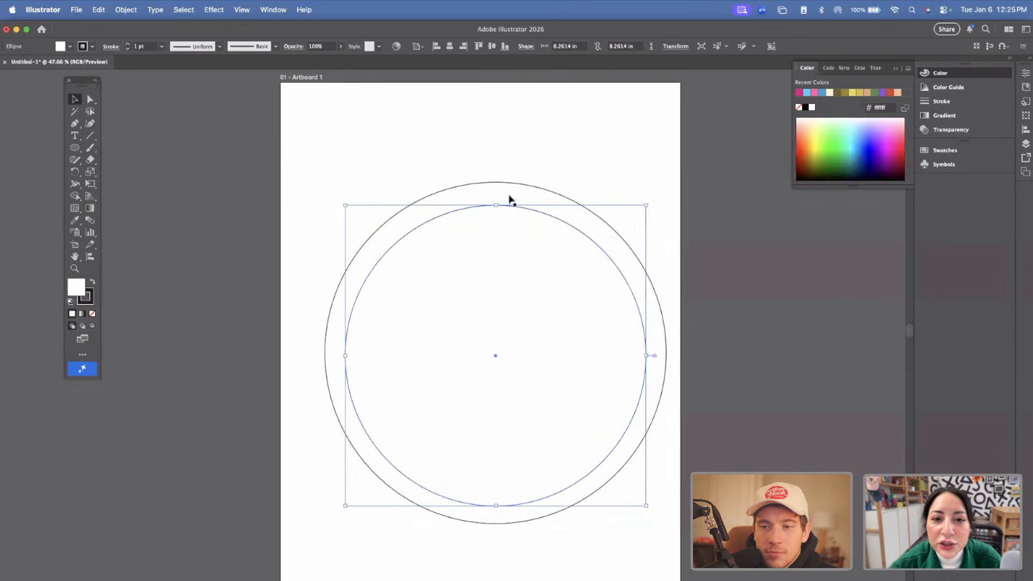
{"action": "key", "text": "super+equal"}
{"action": "left_click_drag", "start_coordinate": [360, 203], "coordinate": [360, 201]}
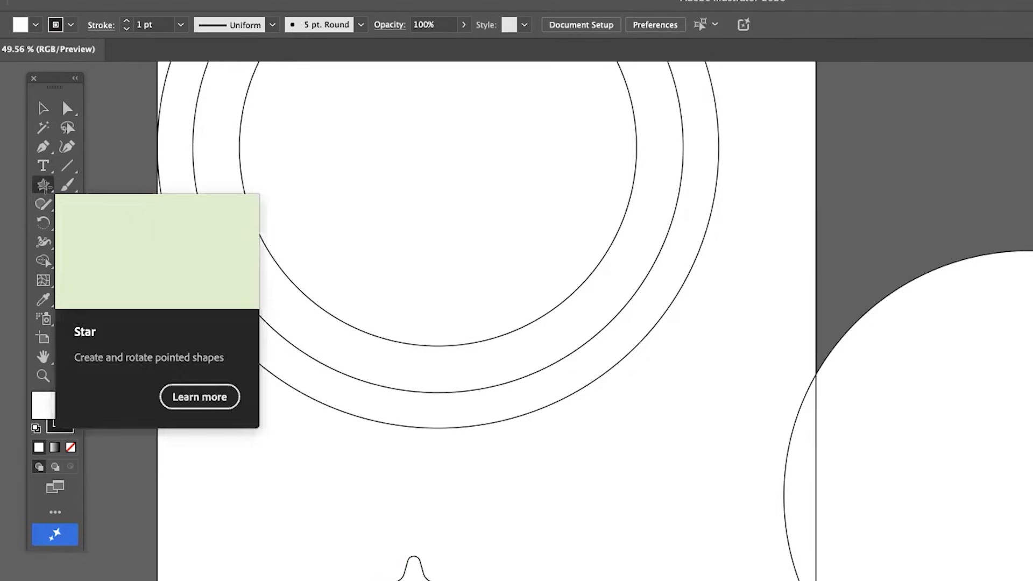
Draw a five-pointed star below the concentric circles with the Star tool
{"action": "left_click_drag", "start_coordinate": [498, 496], "coordinate": [575, 562]}
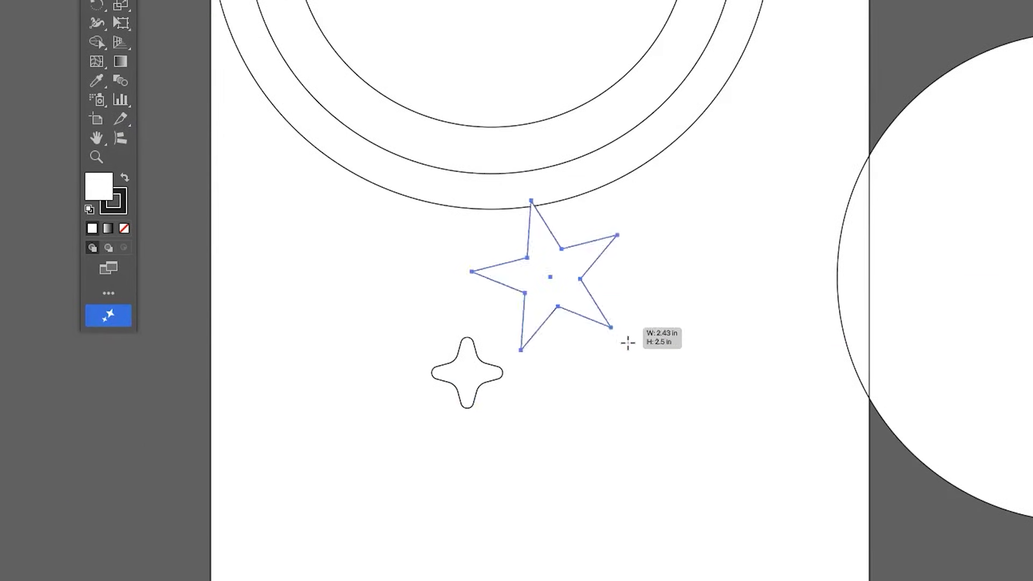
{"action": "left_click_drag", "start_coordinate": [627, 343], "coordinate": [624, 402]}
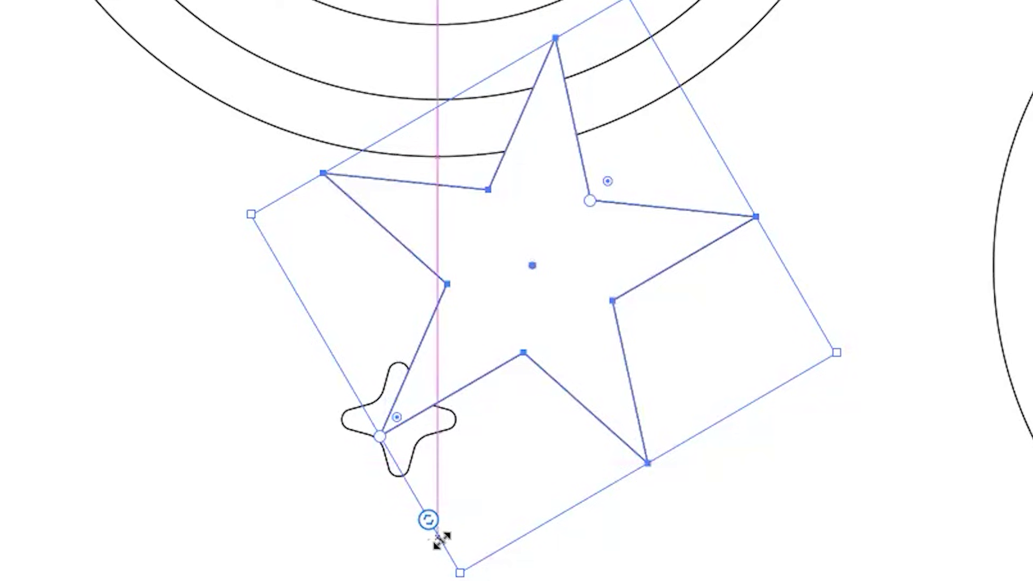
Give the large star six points and round its outer and inner corners
{"action": "mouse_move", "coordinate": [426, 522]}
{"action": "left_mouse_down"}
{"action": "mouse_move", "coordinate": [332, 345]}
{"action": "mouse_move", "coordinate": [376, 385]}
{"action": "mouse_move", "coordinate": [410, 475]}
{"action": "mouse_move", "coordinate": [300, 260]}
{"action": "mouse_move", "coordinate": [438, 537]}
{"action": "left_mouse_up"}
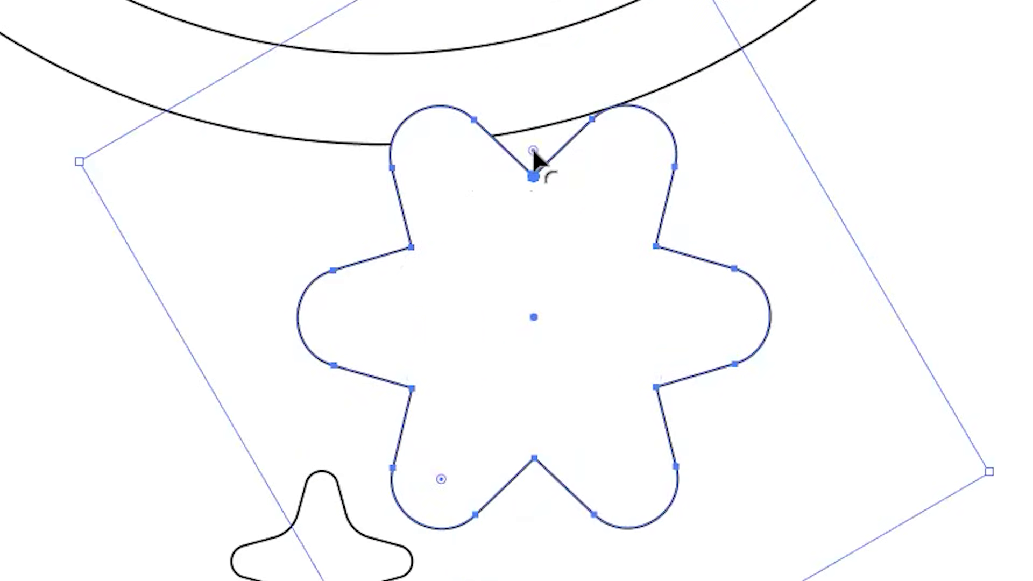
{"action": "left_click_drag", "start_coordinate": [533, 157], "coordinate": [532, 81]}
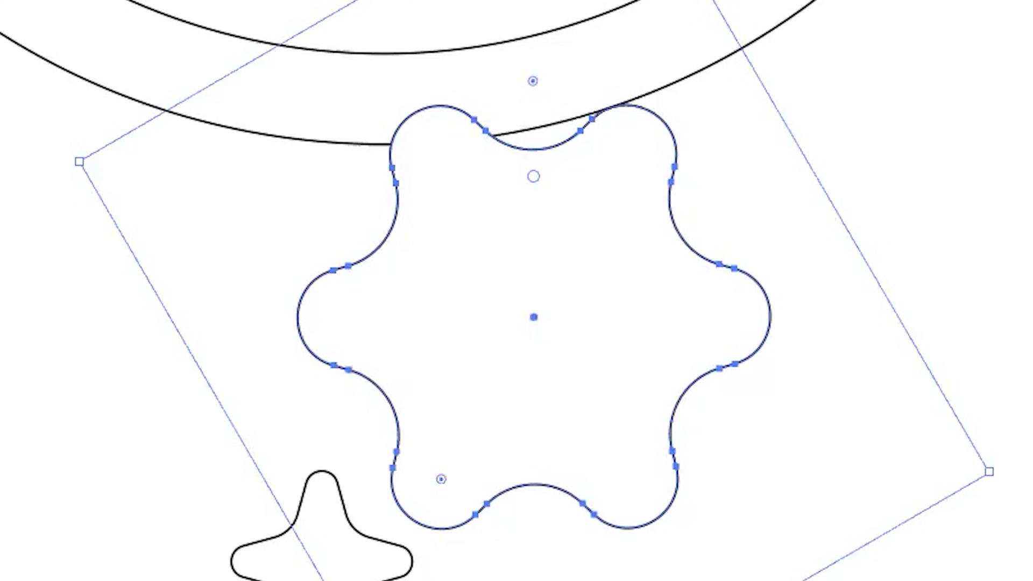
{"action": "left_click_drag", "start_coordinate": [441, 478], "coordinate": [97, 30]}
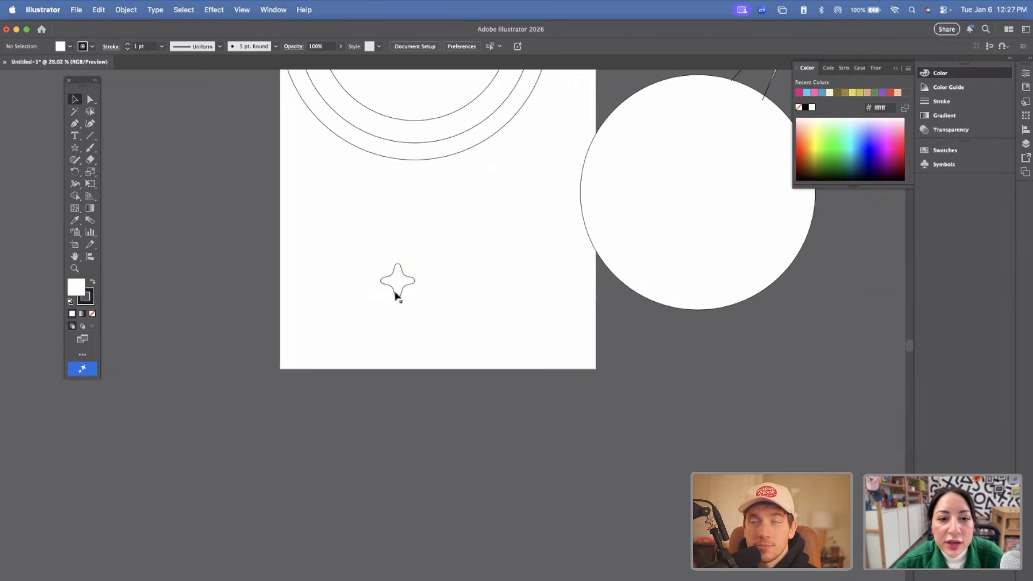
Copy the small four-pointed star to the right and repeat the duplication to form a long row of overlapping stars
{"action": "left_click_drag", "start_coordinate": [410, 294], "coordinate": [422, 293]}
{"action": "key", "text": "super+d"}
{"action": "key", "text": "super+d"}
{"action": "key", "text": "super+d"}
{"action": "key", "text": "super+d"}
{"action": "key", "text": "super+d"}
{"action": "key", "text": "super+d"}
{"action": "key", "text": "super+d"}
{"action": "key", "text": "super+d"}
{"action": "key", "text": "super+d"}
{"action": "key", "text": "super+d"}
{"action": "key", "text": "super+d"}
{"action": "key", "text": "super+d"}
{"action": "key", "text": "super+d"}
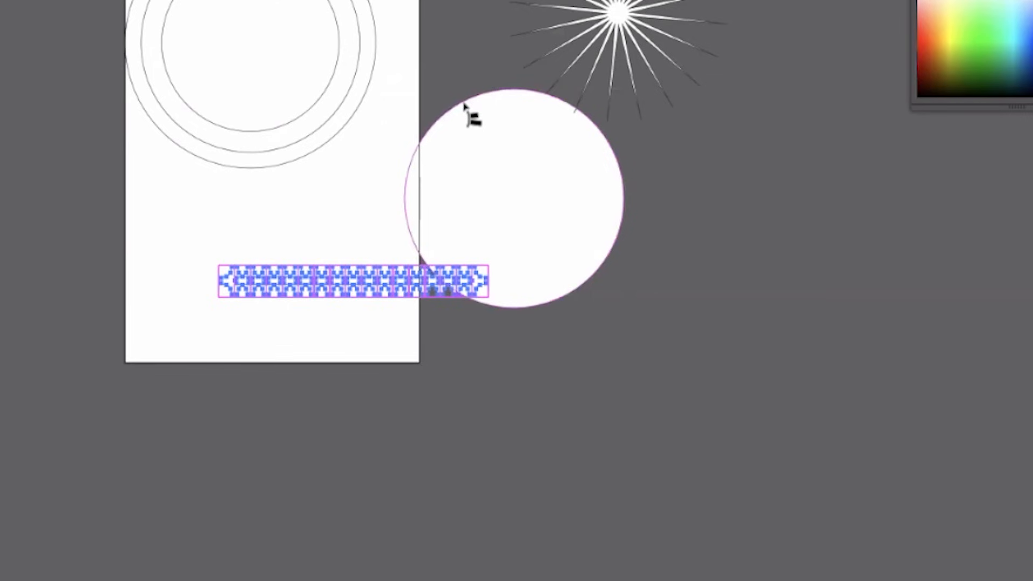
Attach the row of stars to the outline of the white circle beside the artboard, spaced evenly around it
{"action": "left_click", "coordinate": [979, 219]}
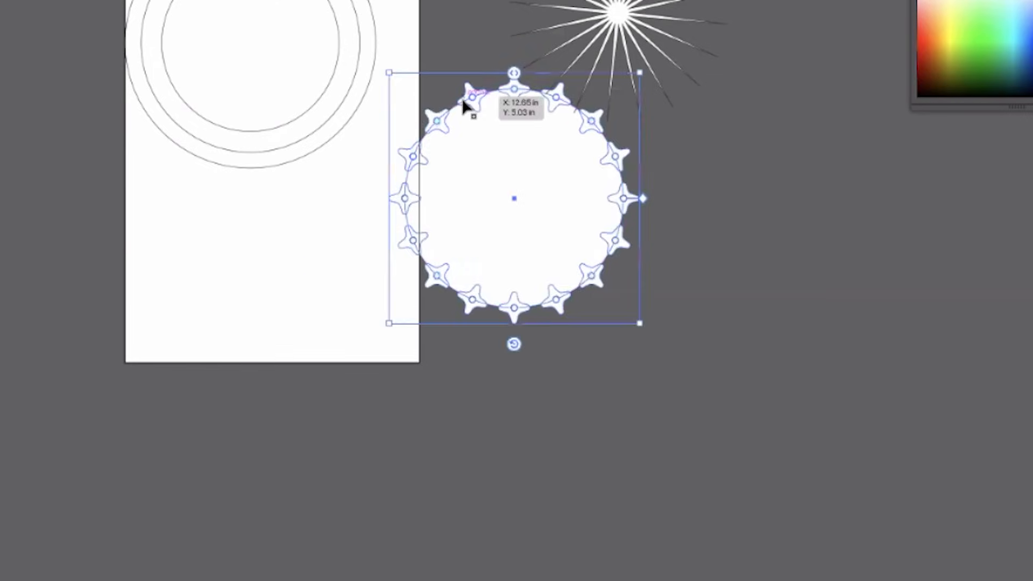
{"action": "left_click", "coordinate": [462, 101]}
{"action": "scroll", "coordinate": [442, 101], "scroll_direction": "up", "scroll_amount": 1}
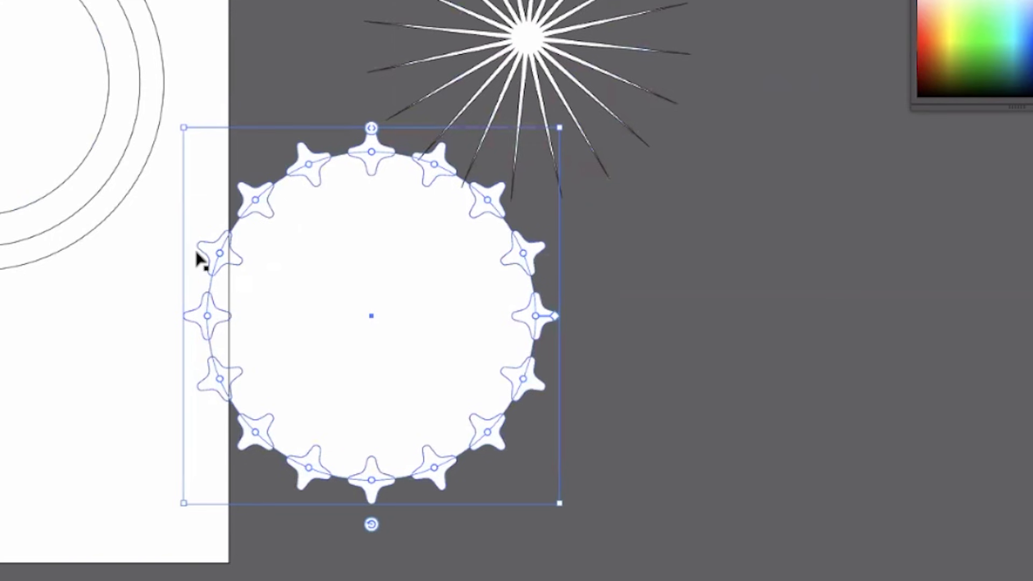
{"action": "left_click", "coordinate": [826, 373]}
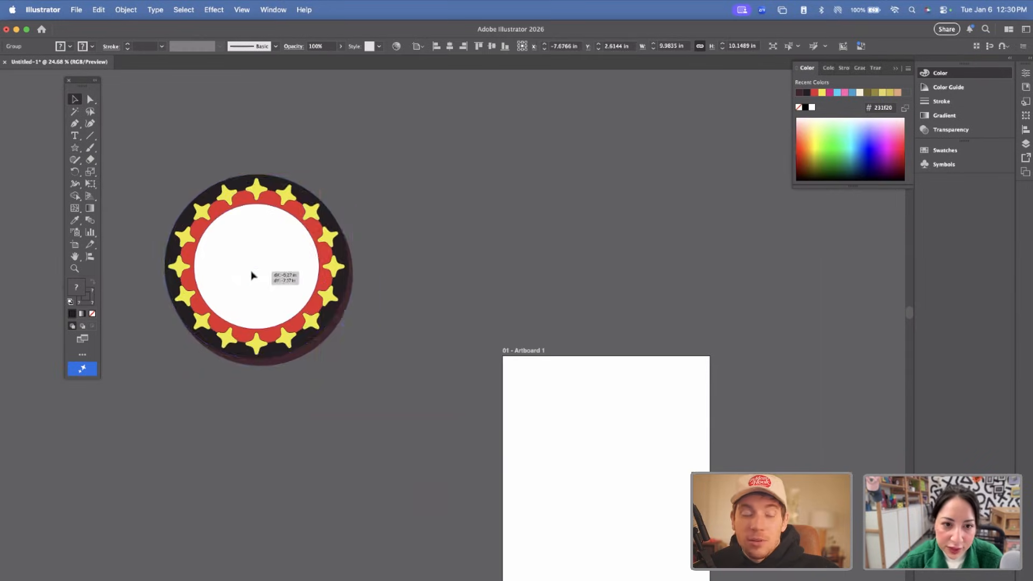
Copy the finished poker chip to the right and recolor the second chip with a blue ring and red stars
{"action": "left_click_drag", "start_coordinate": [254, 275], "coordinate": [460, 275]}
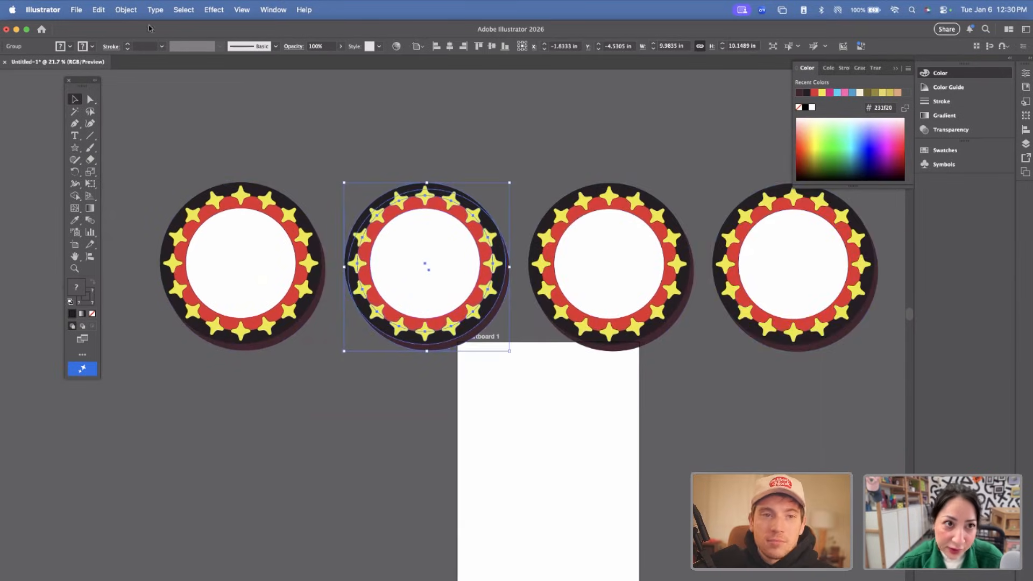
{"action": "left_click", "coordinate": [99, 9]}
{"action": "mouse_move", "coordinate": [190, 227]}
{"action": "left_click", "coordinate": [294, 227]}
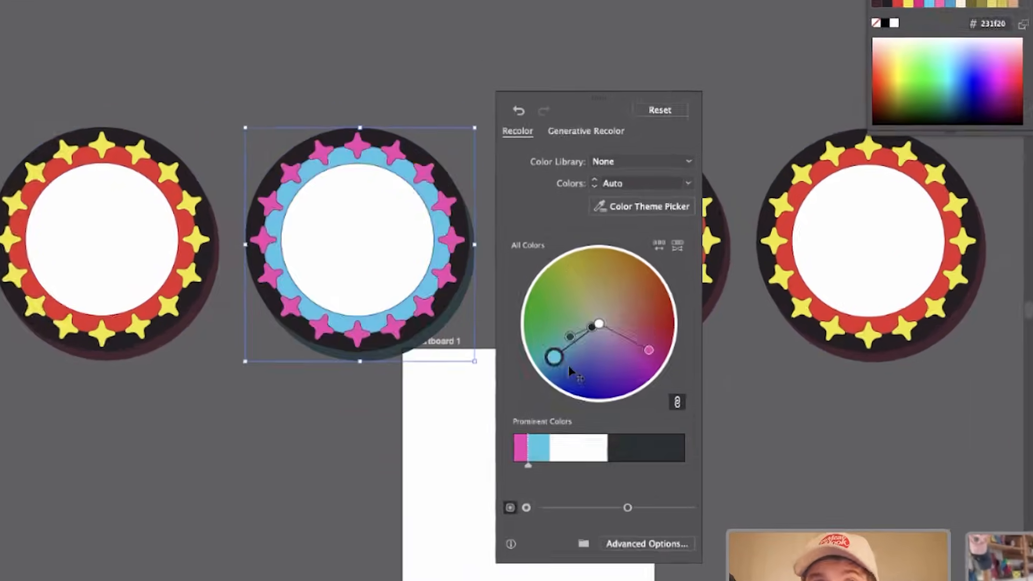
{"action": "left_click_drag", "start_coordinate": [582, 365], "coordinate": [577, 356]}
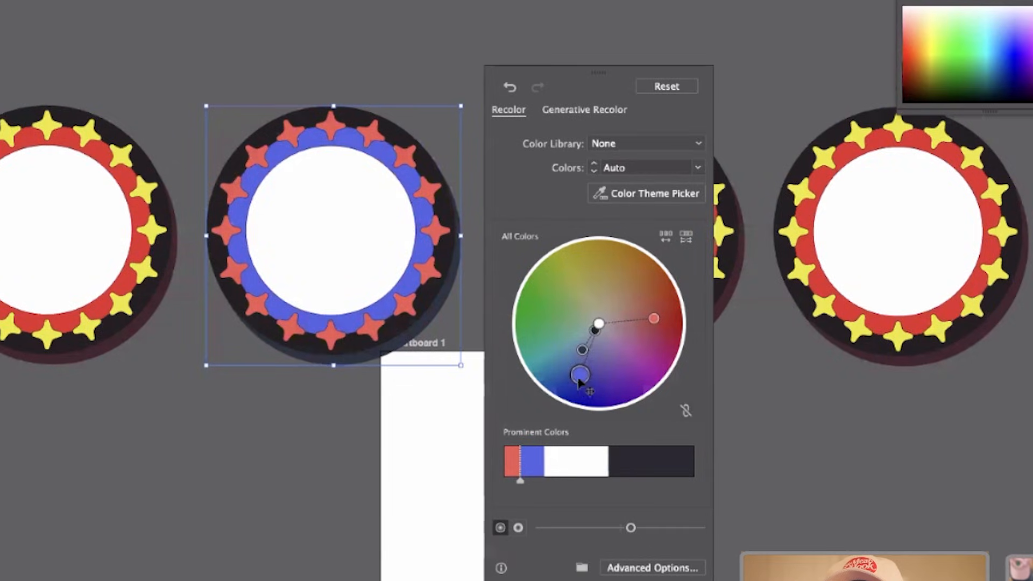
{"action": "left_click_drag", "start_coordinate": [577, 396], "coordinate": [577, 388]}
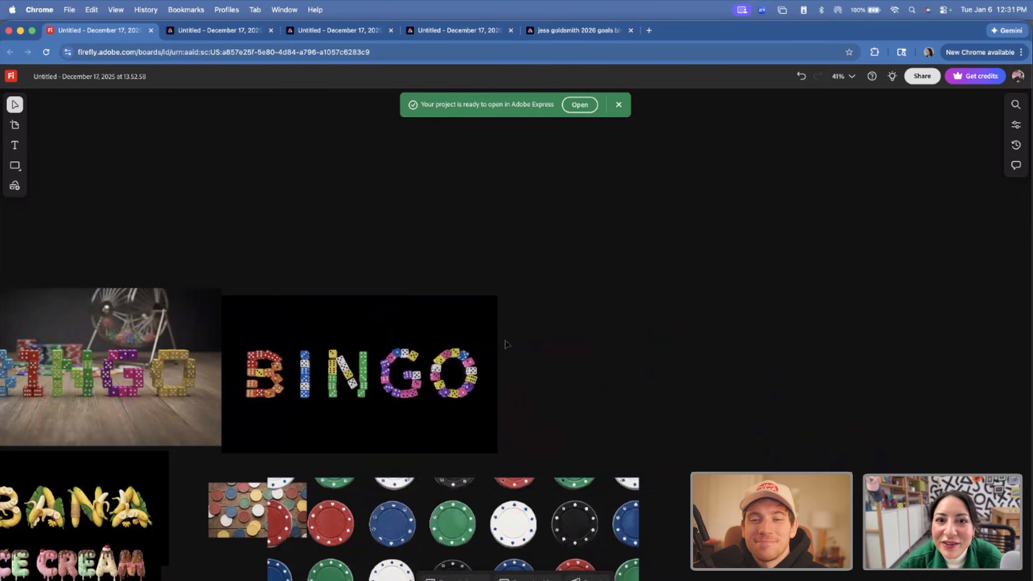
Switch from the Firefly board to the 2026 goals bingo card in Adobe Express and examine its chips and rectangles up close
{"action": "scroll", "coordinate": [506, 345], "scroll_direction": "right", "scroll_amount": 4}
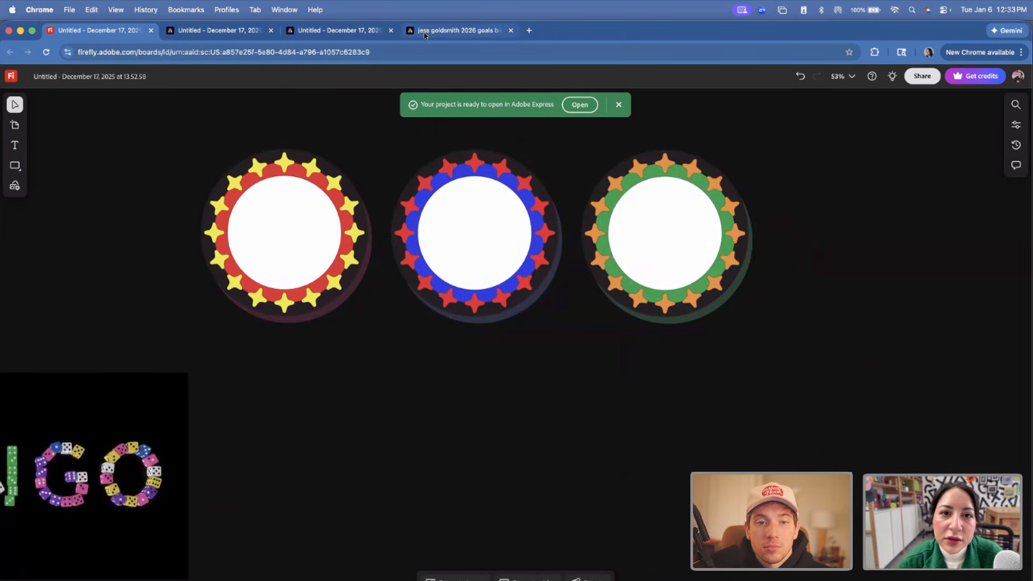
{"action": "left_click", "coordinate": [424, 32]}
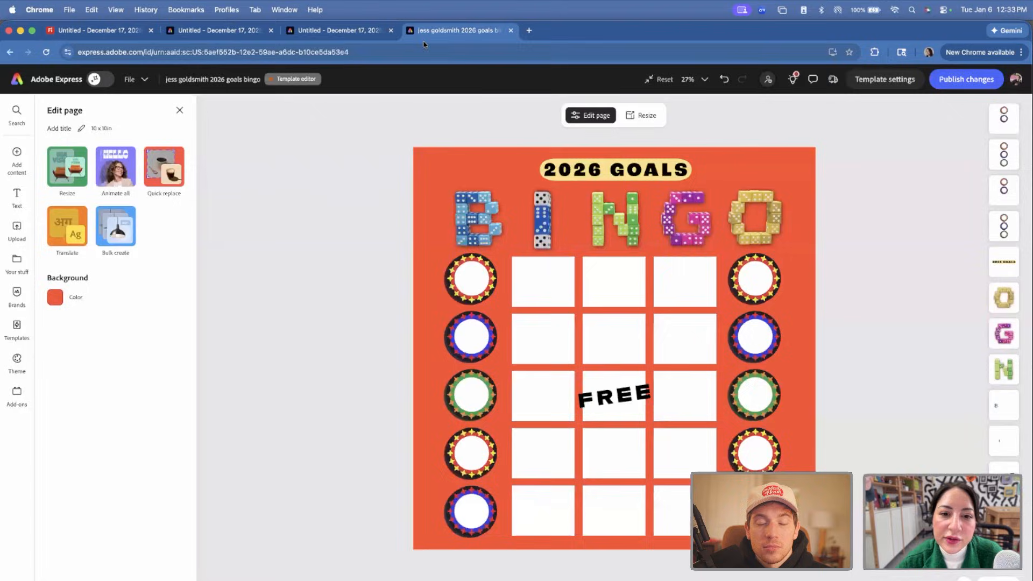
{"action": "left_click", "coordinate": [528, 292]}
{"action": "key", "text": "super+equal"}
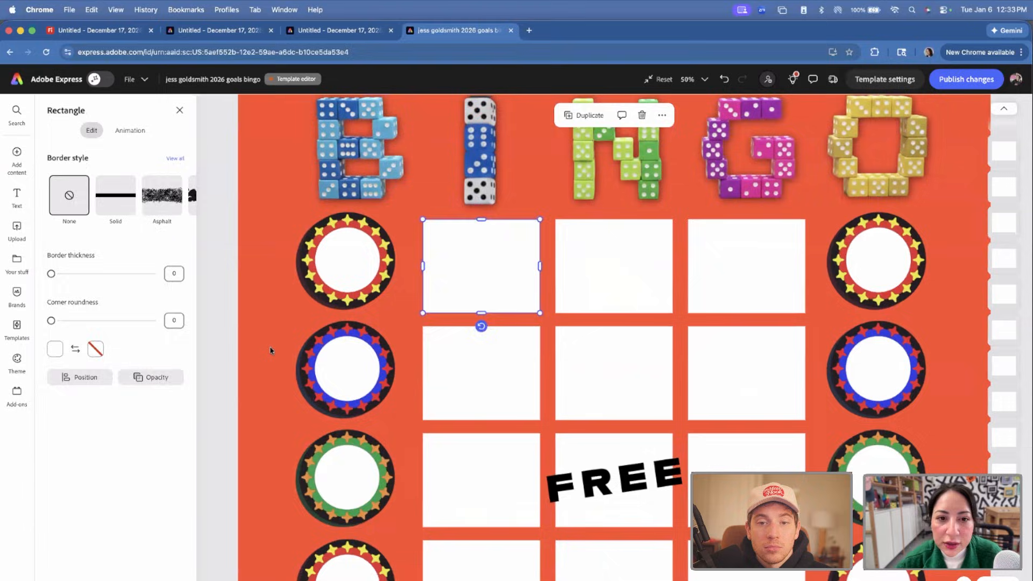
{"action": "left_click", "coordinate": [270, 349]}
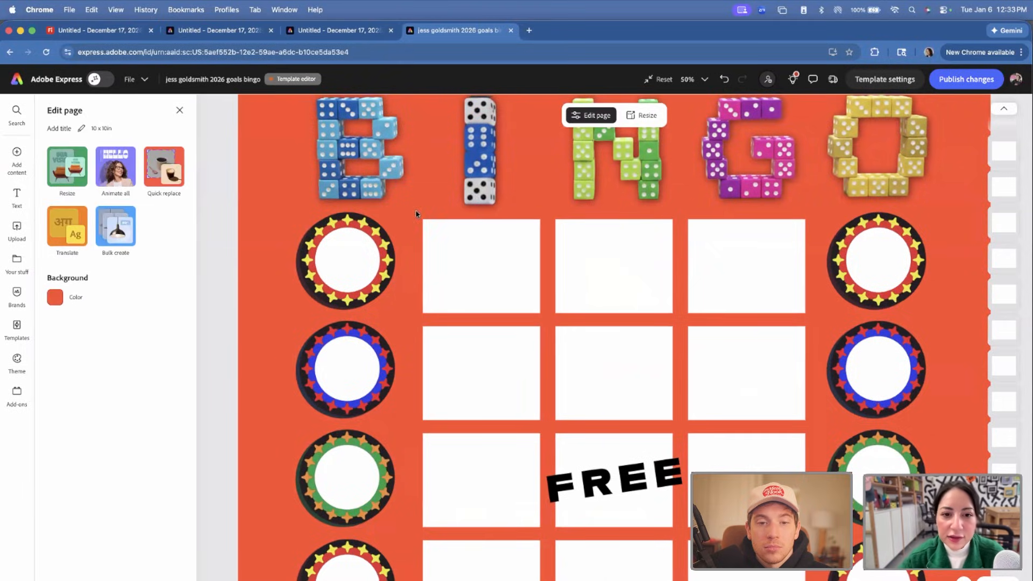
Switch to Illustrator and build a heart playing card with red hearts in opposite corners and a central ellipse about 7.8 × 3.4 in
{"action": "left_click_drag", "start_coordinate": [419, 212], "coordinate": [543, 392]}
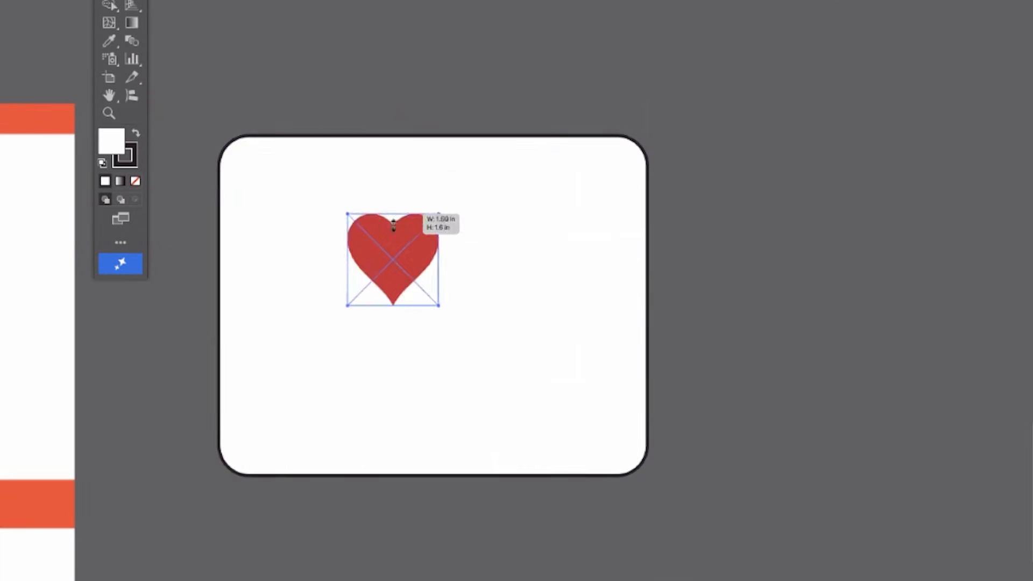
{"action": "left_click_drag", "start_coordinate": [395, 225], "coordinate": [265, 188]}
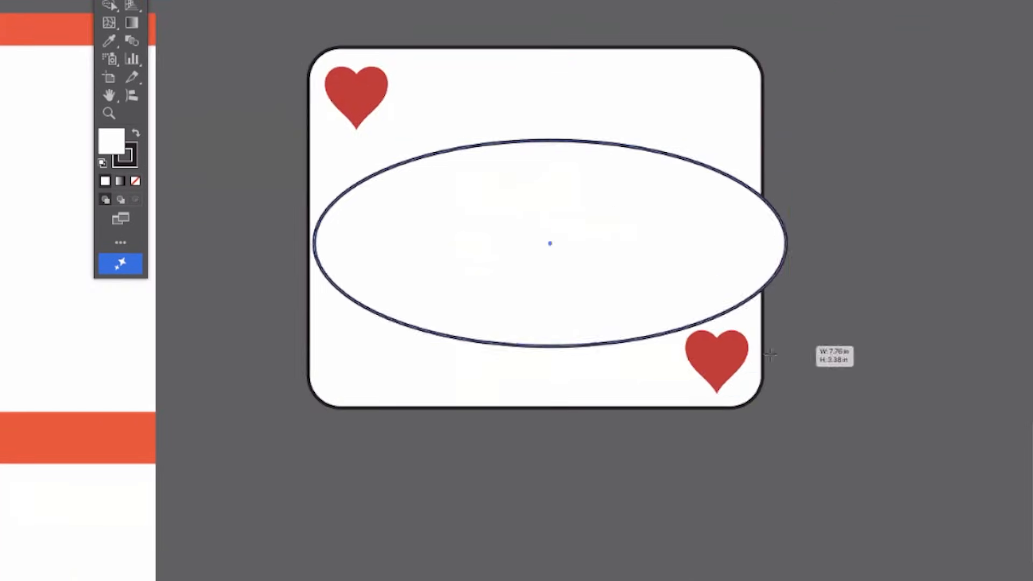
{"action": "left_click_drag", "start_coordinate": [554, 224], "coordinate": [516, 186]}
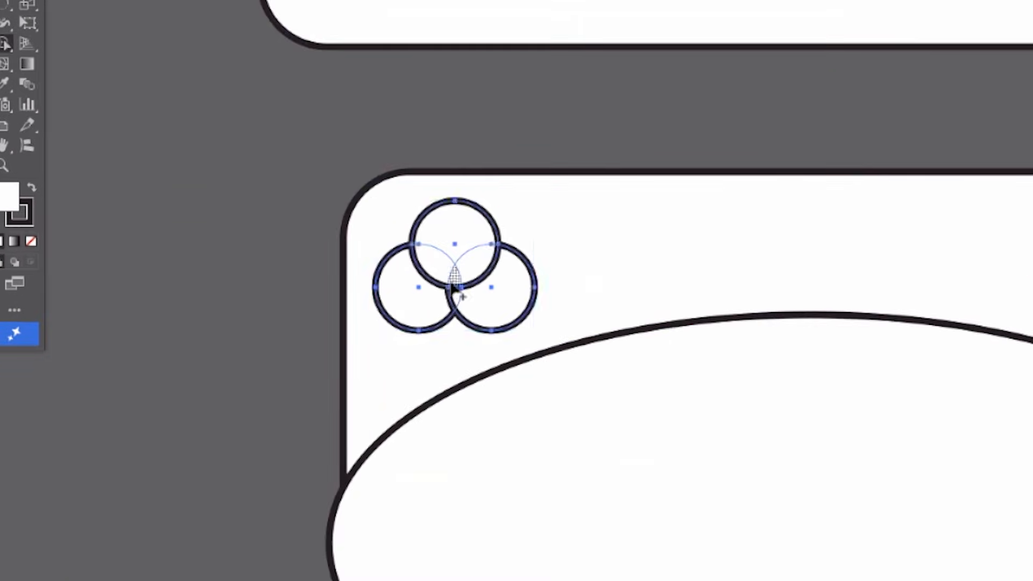
Merge three overlapping circles in the second card's corner into a black club shape and give it a stem
{"action": "left_click_drag", "start_coordinate": [463, 285], "coordinate": [457, 295]}
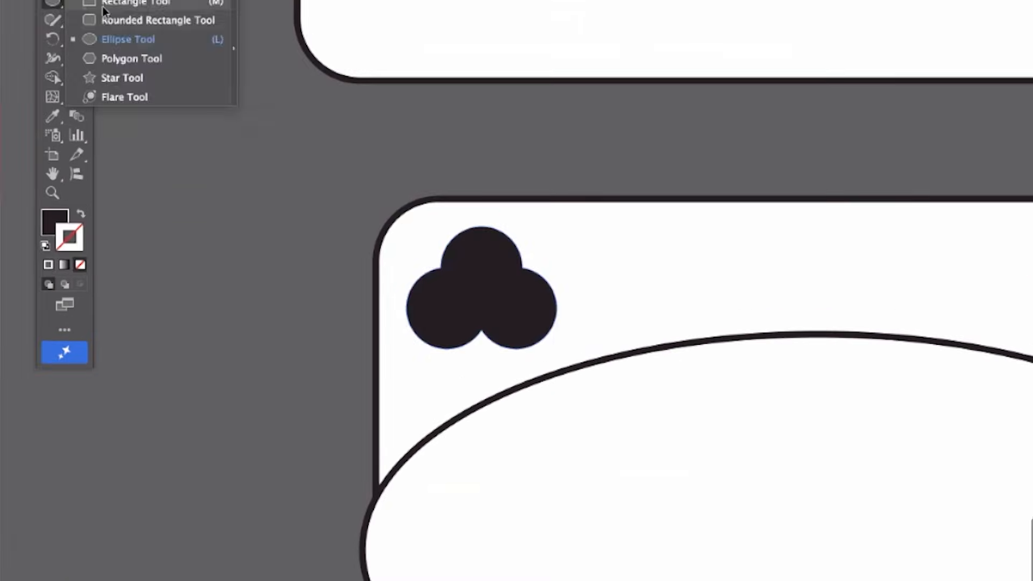
{"action": "left_click_drag", "start_coordinate": [468, 317], "coordinate": [505, 385]}
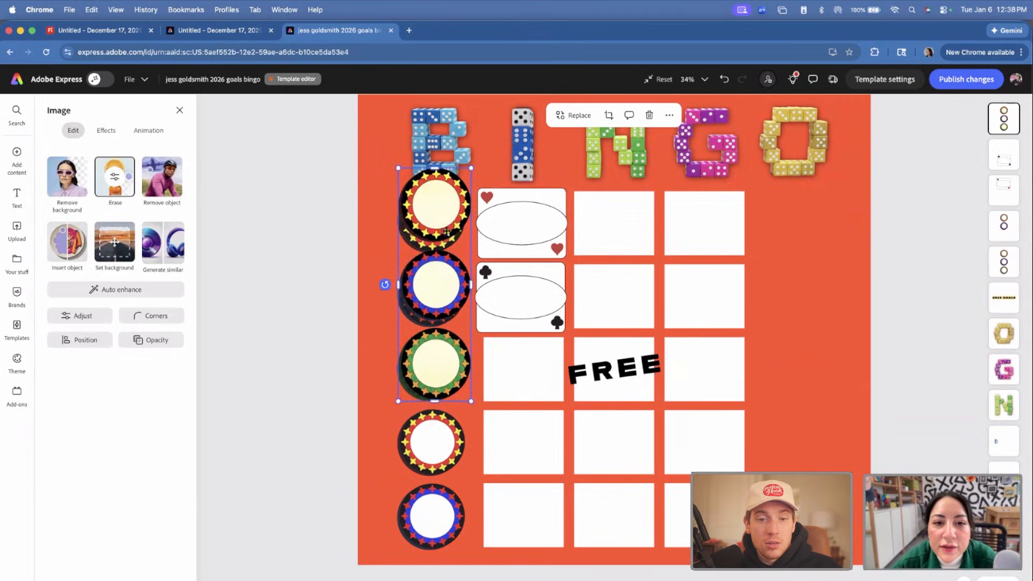
In the Express bingo card, line the outer columns with the poker chips and arrange the suit cards in the I column
{"action": "left_click_drag", "start_coordinate": [446, 232], "coordinate": [803, 221]}
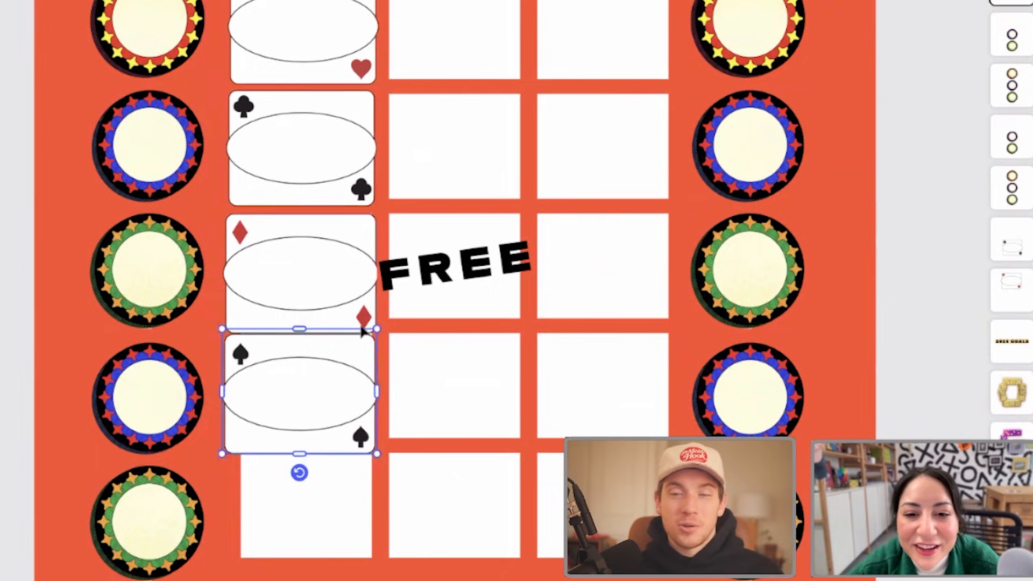
{"action": "left_click_drag", "start_coordinate": [329, 273], "coordinate": [253, 250]}
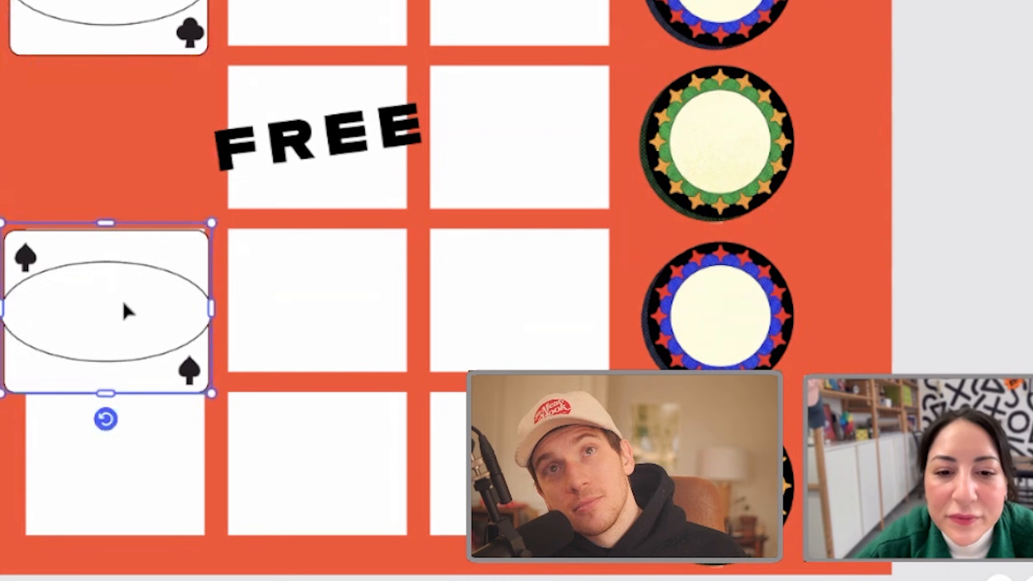
{"action": "left_click_drag", "start_coordinate": [122, 297], "coordinate": [101, 12]}
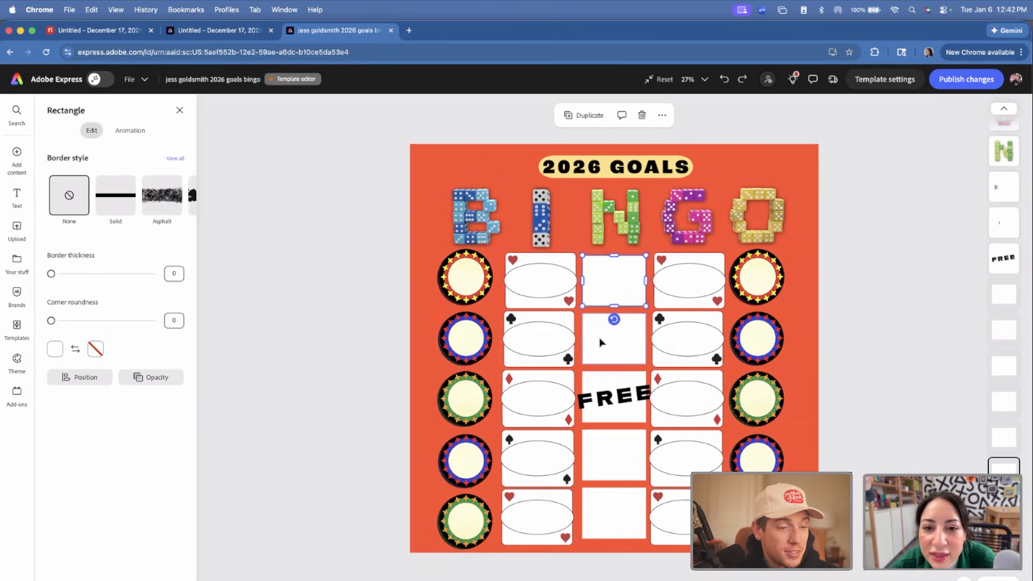
Select all five rectangles in the N column and give them a light yellow fill and a thick black border
{"action": "left_click", "coordinate": [601, 343], "text": "shift"}
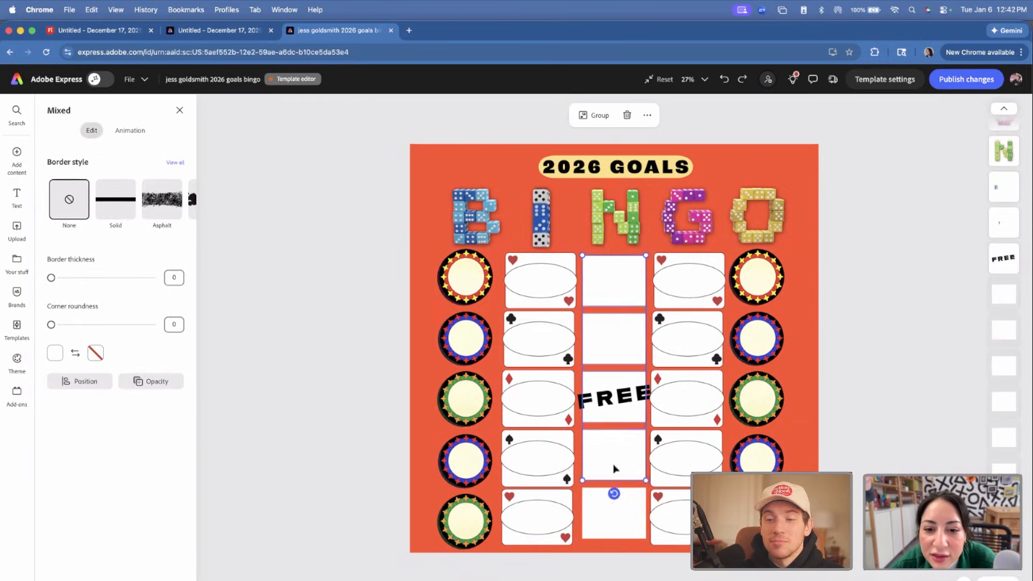
{"action": "left_click", "coordinate": [55, 353]}
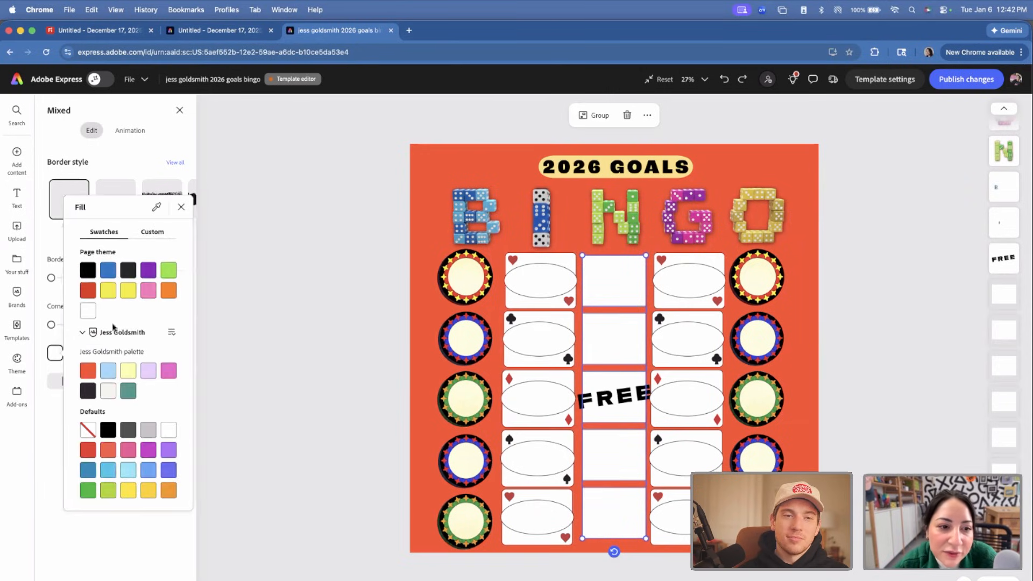
{"action": "left_click", "coordinate": [224, 213]}
{"action": "left_click", "coordinate": [92, 351]}
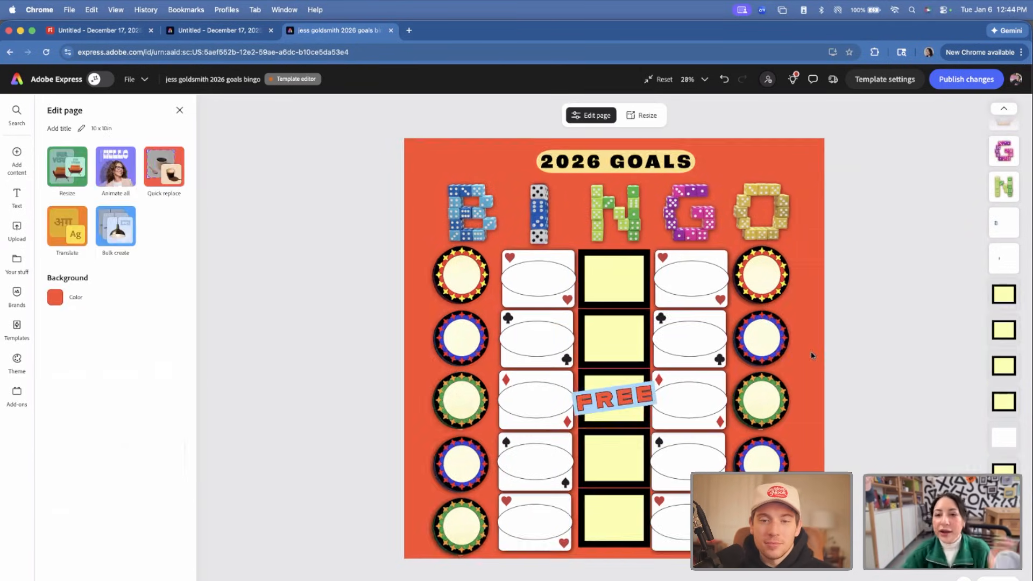
In Illustrator, draw a black star about 19 × 20 in beside the playing cards and turn it into a many-pointed starburst
{"action": "scroll", "coordinate": [812, 355], "scroll_direction": "down", "scroll_amount": 3}
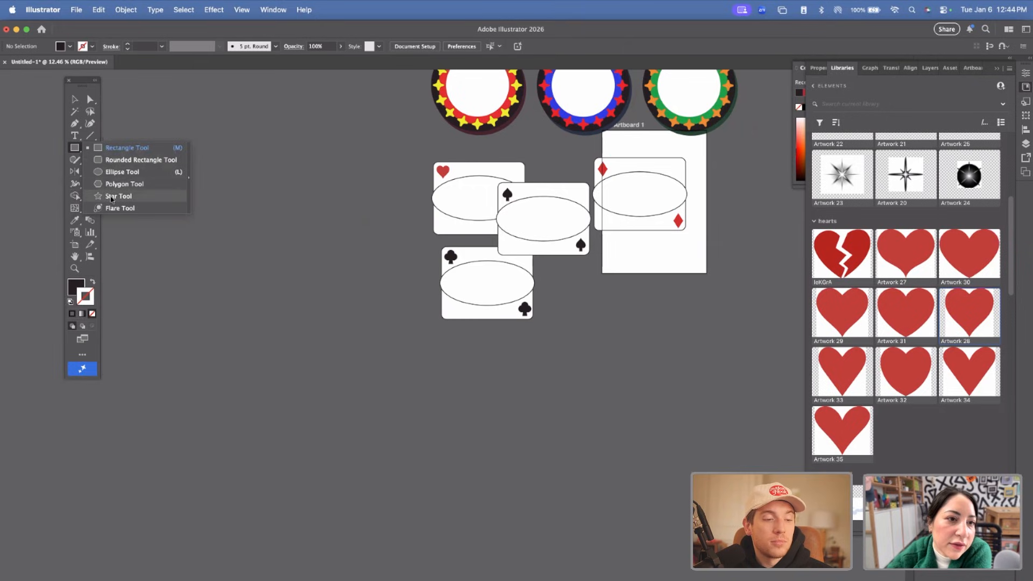
{"action": "left_click", "coordinate": [129, 194]}
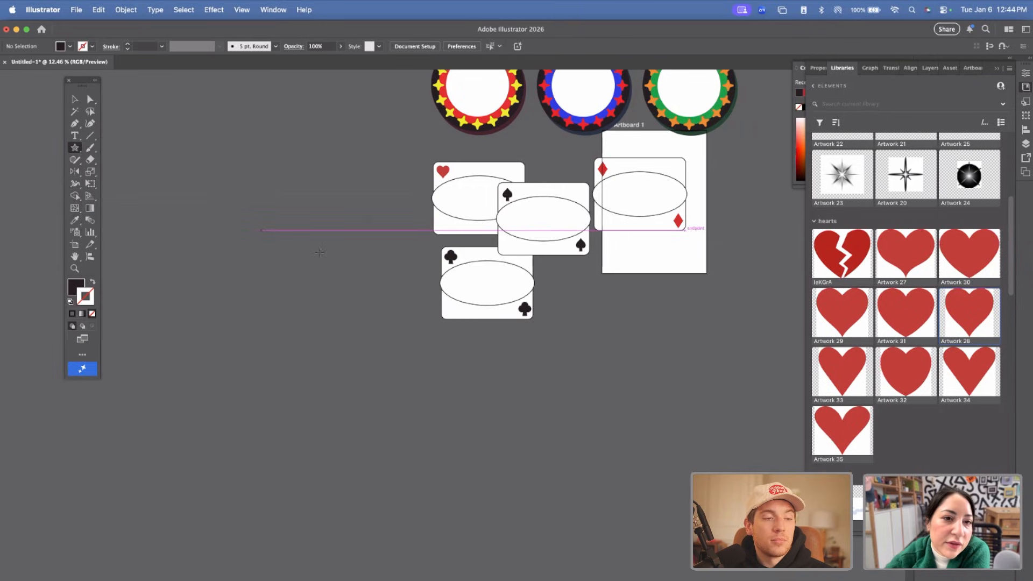
{"action": "left_click_drag", "start_coordinate": [319, 251], "coordinate": [399, 313]}
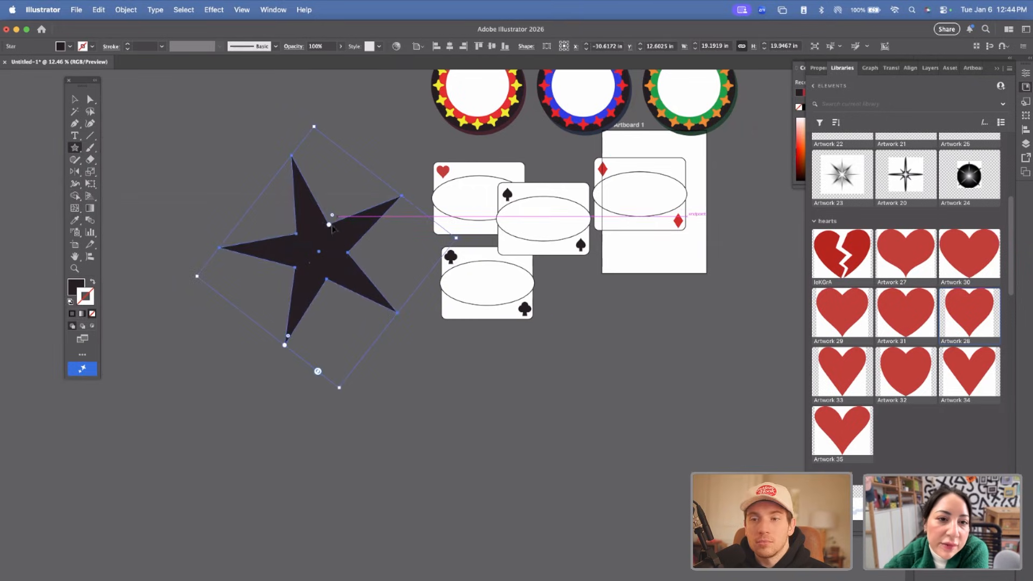
{"action": "key", "text": "Up"}
{"action": "key", "text": "Up"}
{"action": "key", "text": "Up"}
{"action": "key", "text": "Up"}
{"action": "key", "text": "Up"}
{"action": "key", "text": "Up"}
{"action": "key", "text": "Up"}
{"action": "key", "text": "Up"}
{"action": "left_click_drag", "start_coordinate": [296, 351], "coordinate": [257, 338]}
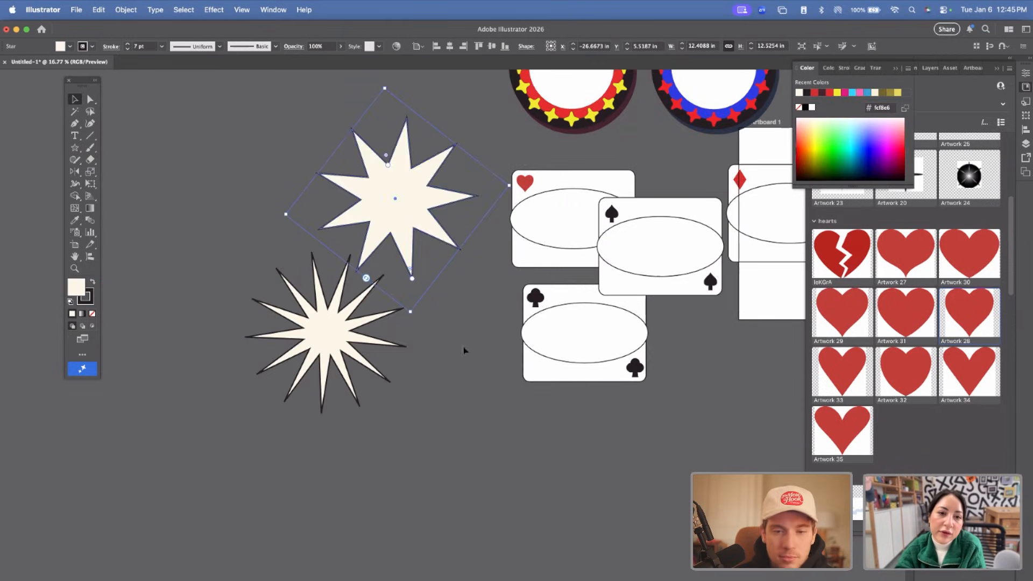
Move the wide-pointed cream star beside the narrow-spiked one and paste the starbursts into the Express bingo card
{"action": "left_click_drag", "start_coordinate": [416, 217], "coordinate": [528, 342]}
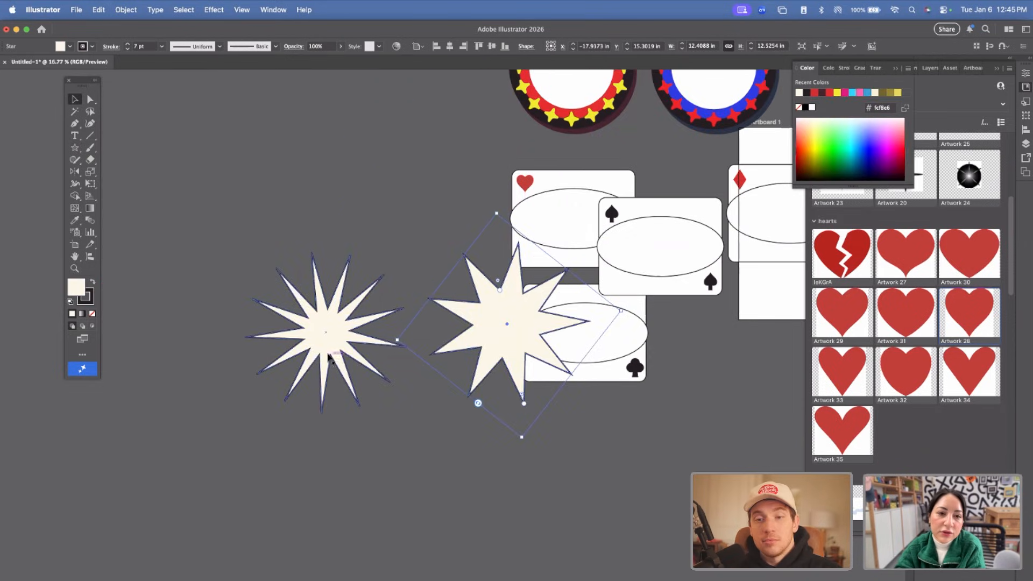
{"action": "key", "text": "super+v"}
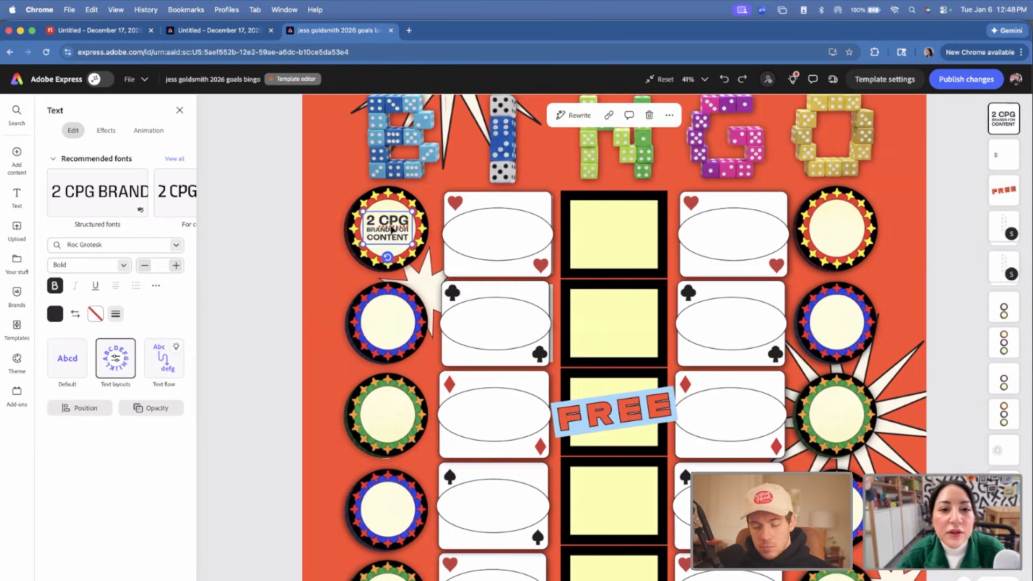
Return the "2 CPG brands for content" text to the Default layout, then reapply the Dynamic text layout
{"action": "left_click", "coordinate": [59, 371]}
{"action": "scroll", "coordinate": [390, 240], "scroll_direction": "up", "scroll_amount": 5}
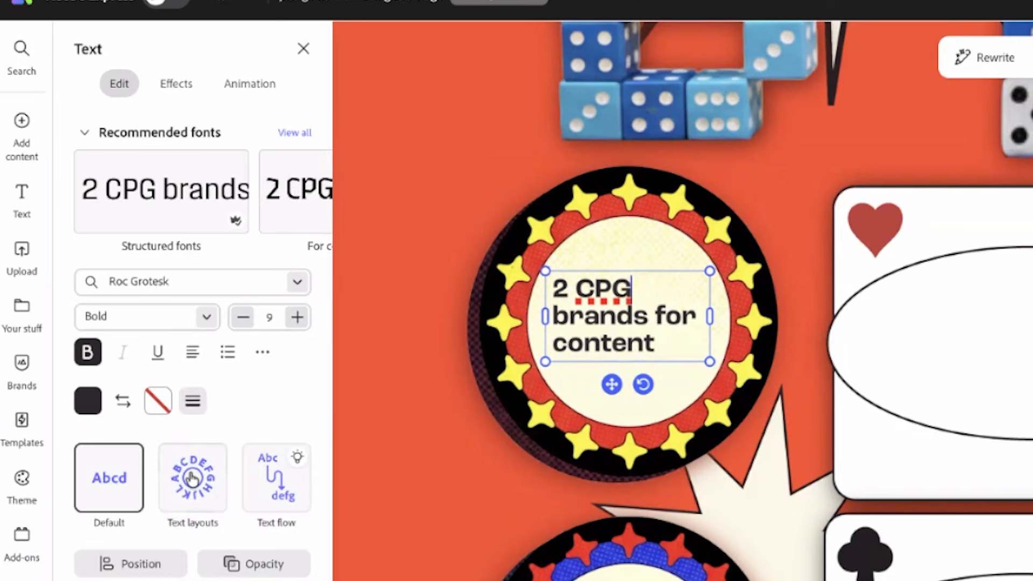
{"action": "left_click", "coordinate": [192, 478]}
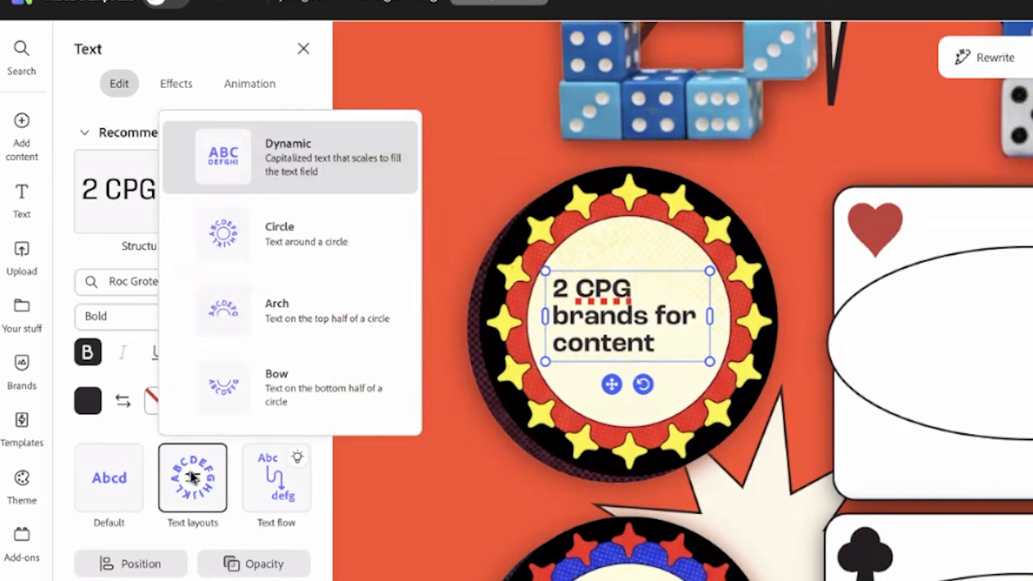
{"action": "left_click", "coordinate": [298, 172]}
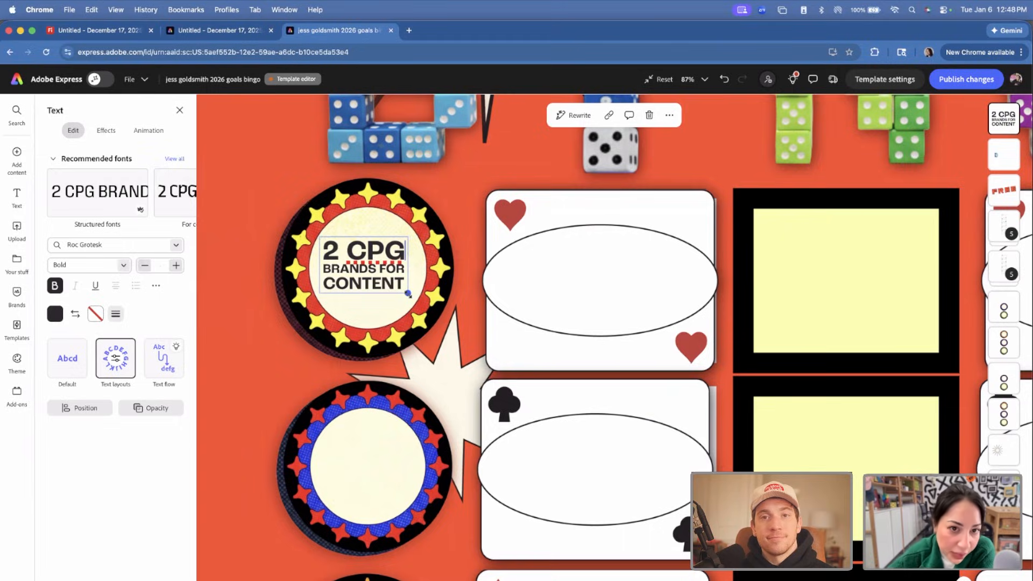
Enlarge the 2 CPG BRANDS FOR CONTENT text slightly and center it inside the red chip's cream circle
{"action": "mouse_move", "coordinate": [408, 293]}
{"action": "left_mouse_down"}
{"action": "mouse_move", "coordinate": [426, 312]}
{"action": "mouse_move", "coordinate": [513, 293]}
{"action": "mouse_move", "coordinate": [560, 341]}
{"action": "mouse_move", "coordinate": [562, 403]}
{"action": "mouse_move", "coordinate": [364, 358]}
{"action": "mouse_move", "coordinate": [398, 305]}
{"action": "mouse_move", "coordinate": [422, 304]}
{"action": "left_mouse_up"}
{"action": "left_click", "coordinate": [479, 188]}
{"action": "left_click_drag", "start_coordinate": [370, 265], "coordinate": [367, 264]}
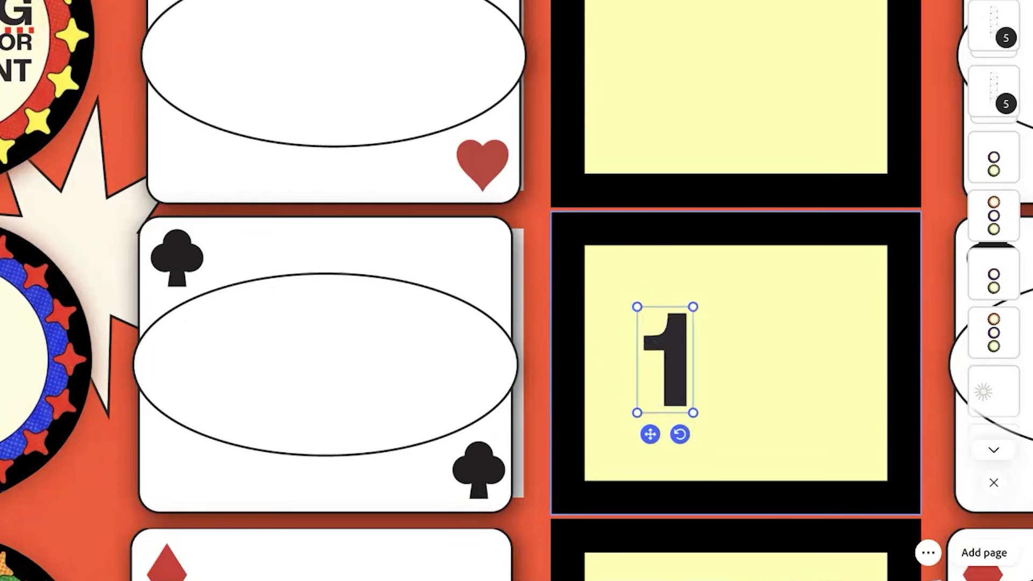
Enter "120K FOLLOWERS ON WOMEN OF TYPE" in the second yellow box and "10 SPREADS IN MY JUNK JOUNRAL" on the G column's spade card
{"action": "type", "text": "20K FOLLOWERS ON WOMEN OF TYPE"}
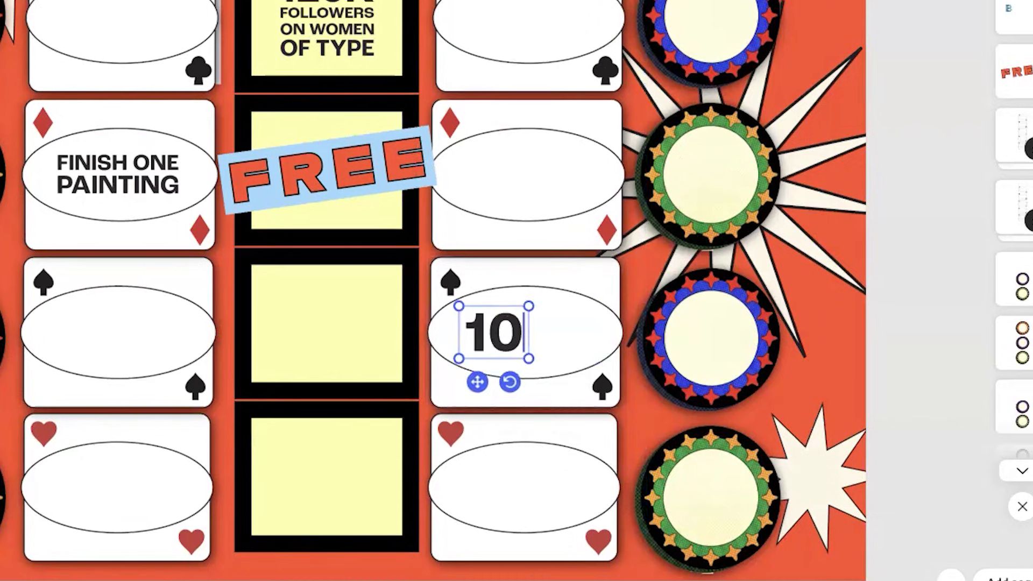
{"action": "type", "text": "SPREADS IN M"}
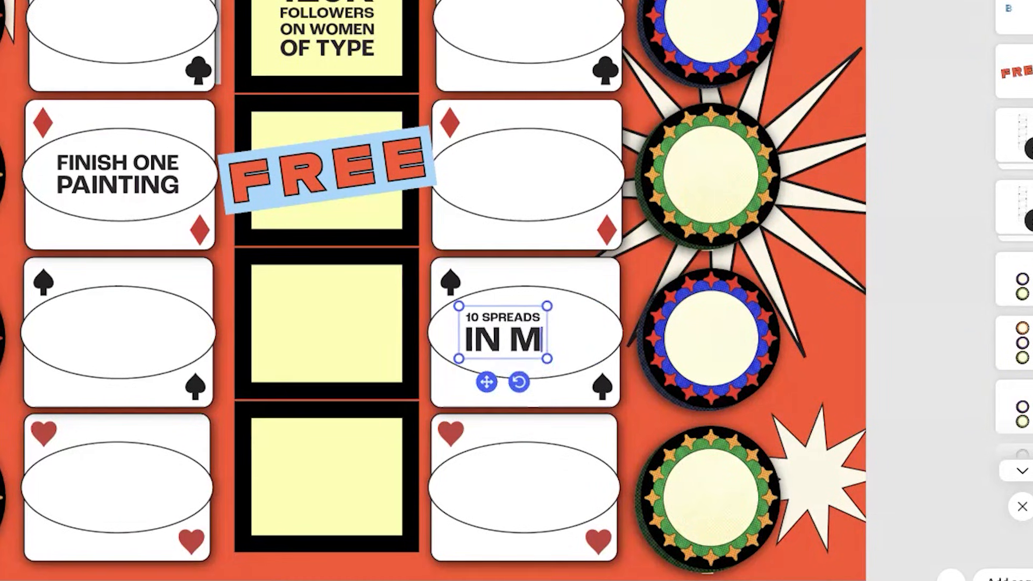
{"action": "type", "text": "Y JUNK JOUNRAL"}
{"action": "left_click_drag", "start_coordinate": [595, 343], "coordinate": [494, 353]}
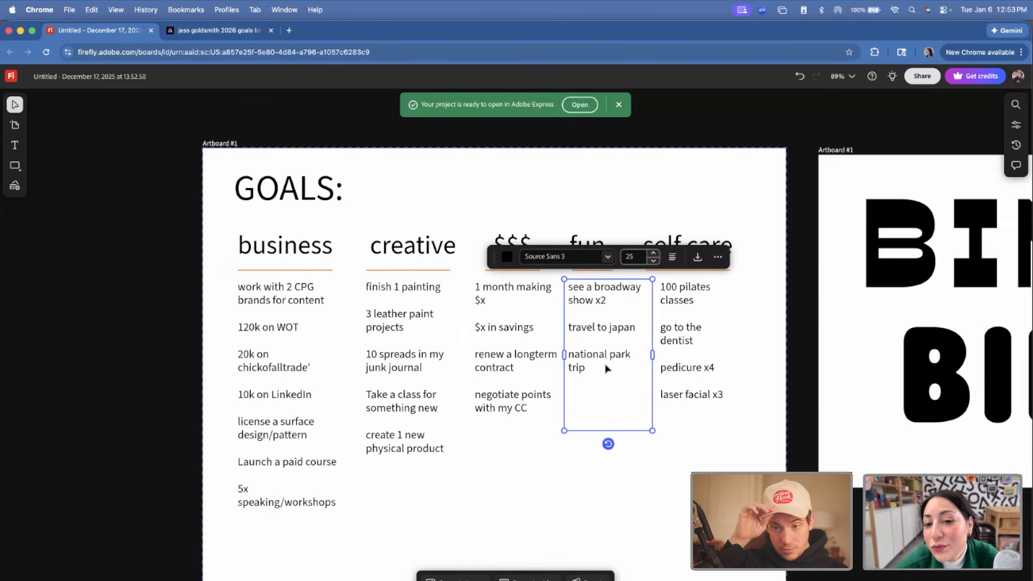
Select the national park trip goal on the Firefly board and enter "NATIONAL PARK TRIP" in the bingo card's first yellow box
{"action": "left_click", "coordinate": [606, 368]}
{"action": "left_click_drag", "start_coordinate": [598, 367], "coordinate": [568, 352]}
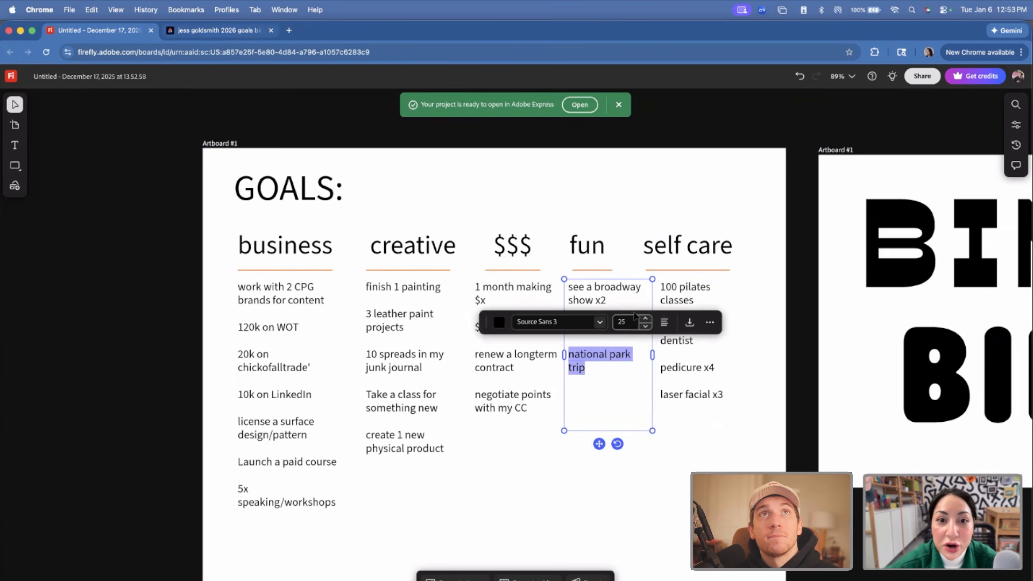
{"action": "type", "text": "NATIONAL PARK TRIP"}
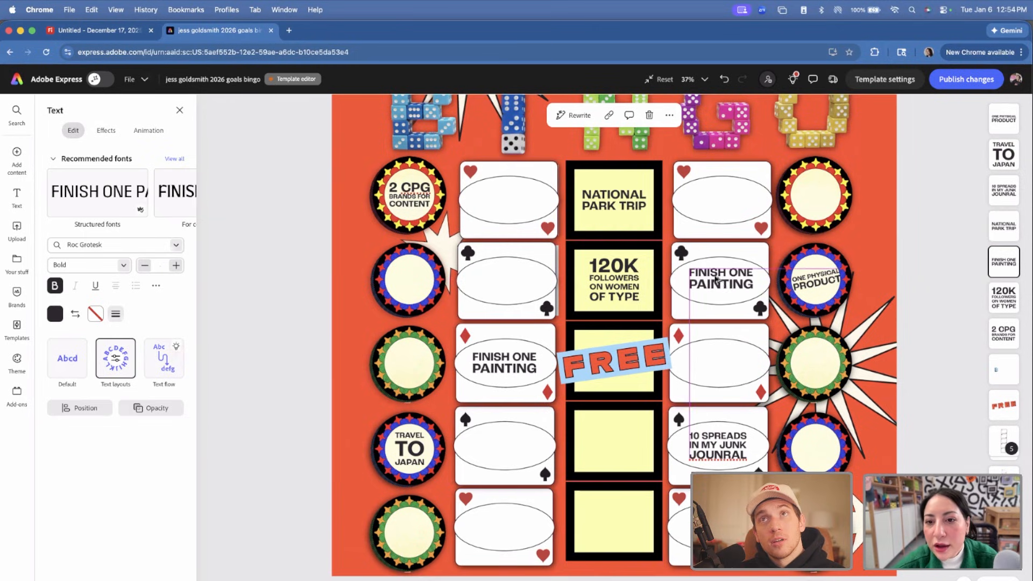
Replace the copied FINISH ONE PAINTING text on the G column's club card with "GO TO DENTIST"
{"action": "double_click", "coordinate": [719, 281]}
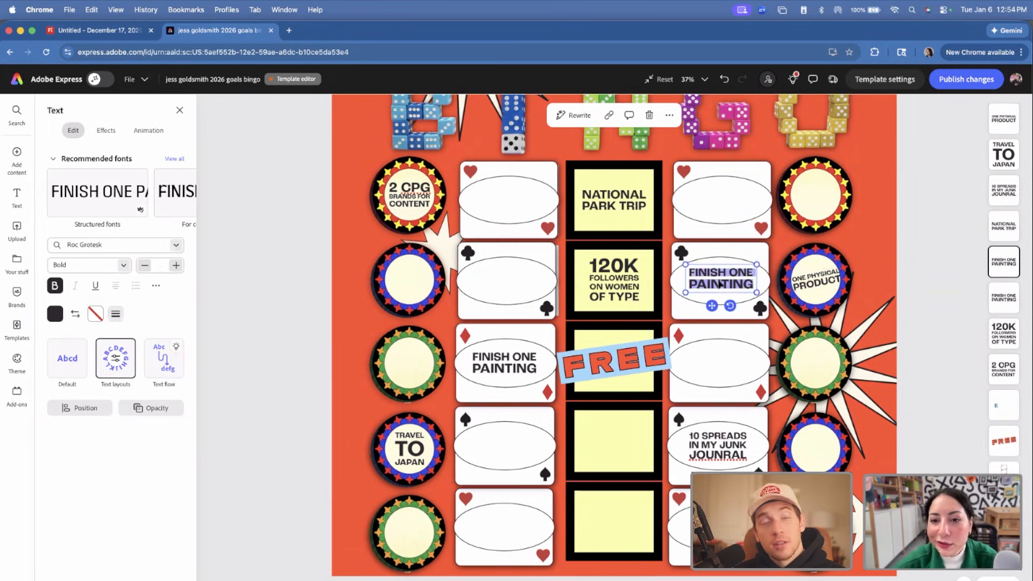
{"action": "type", "text": "GO TO DENTIST"}
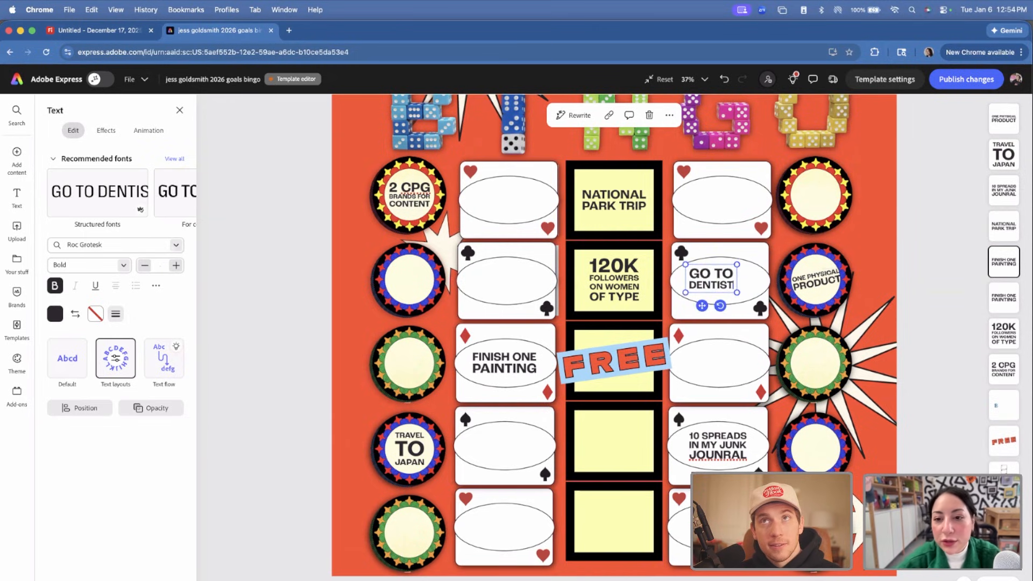